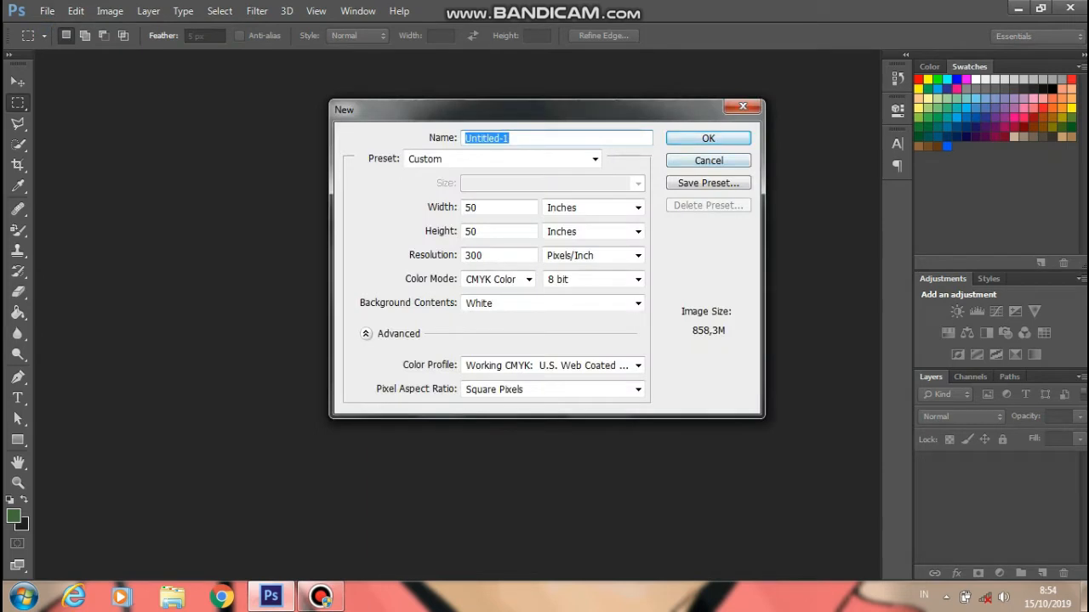
- Discard the accidental document and create a 50 × 50 inch, 100 ppi RGB canvas with white background
click(709, 160)
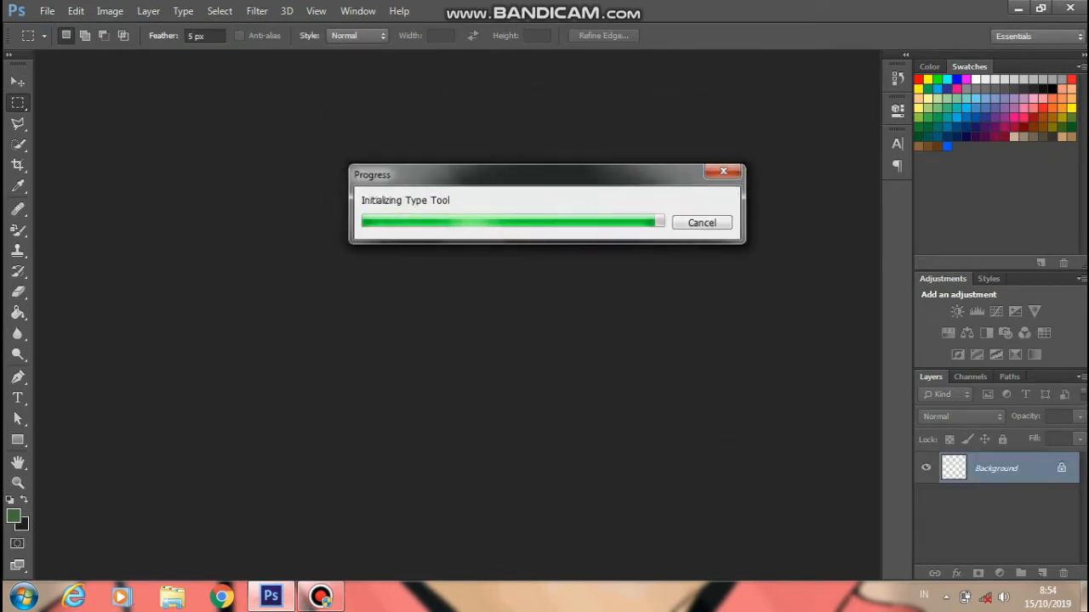
key(ctrl+w)
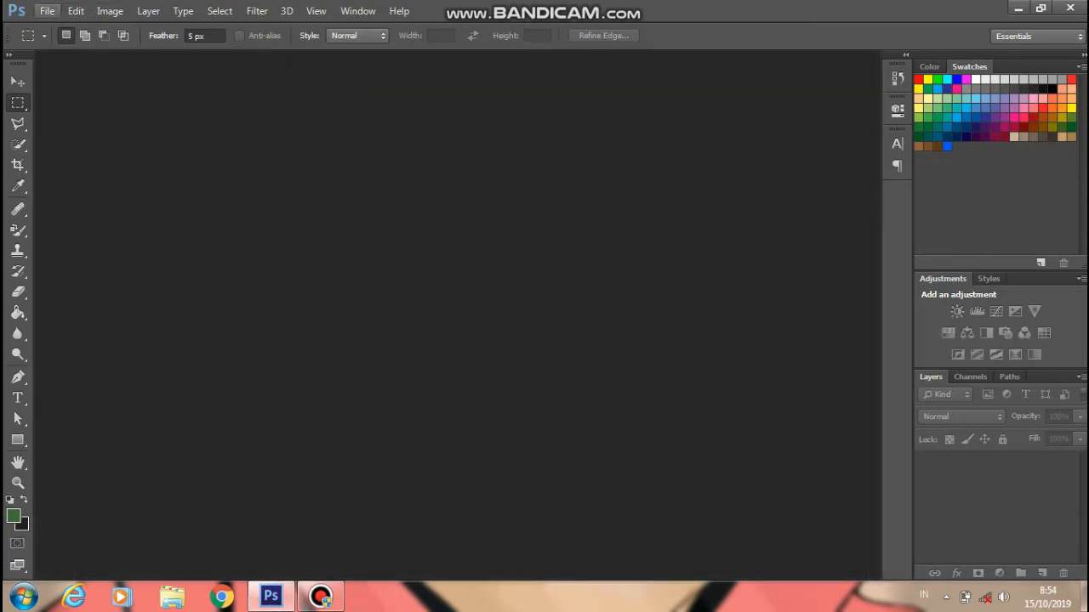
key(alt+f)
key(n)
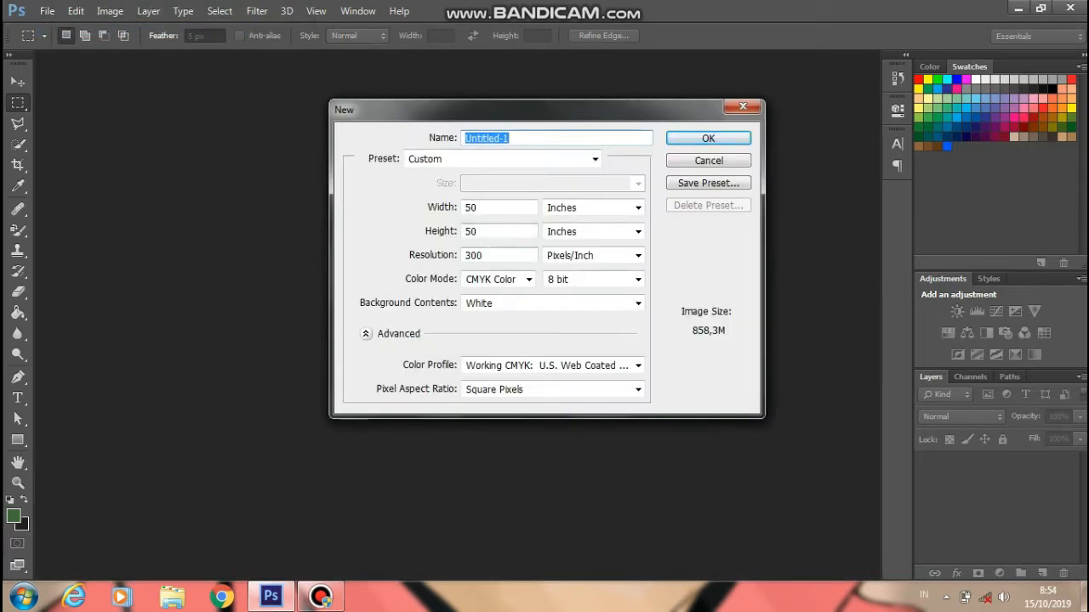
key(Tab)
key(alt+Down)
key(Up)
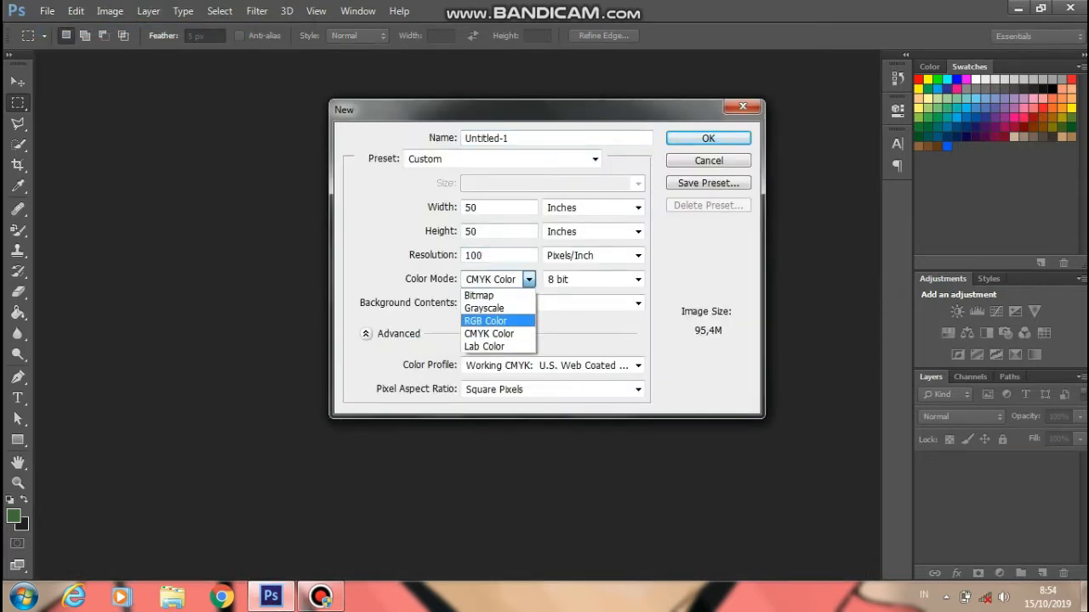
key(Return)
key(Return)
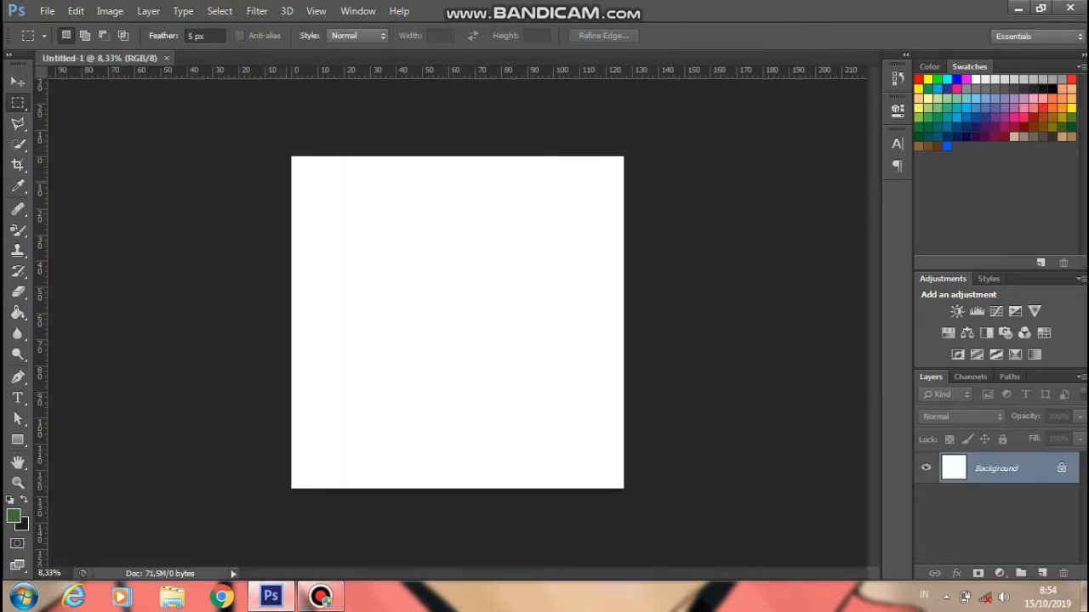
- Draw a square near the canvas centre with a dark red fill and no stroke
drag(18, 439, 72, 439)
drag(354, 236, 533, 415)
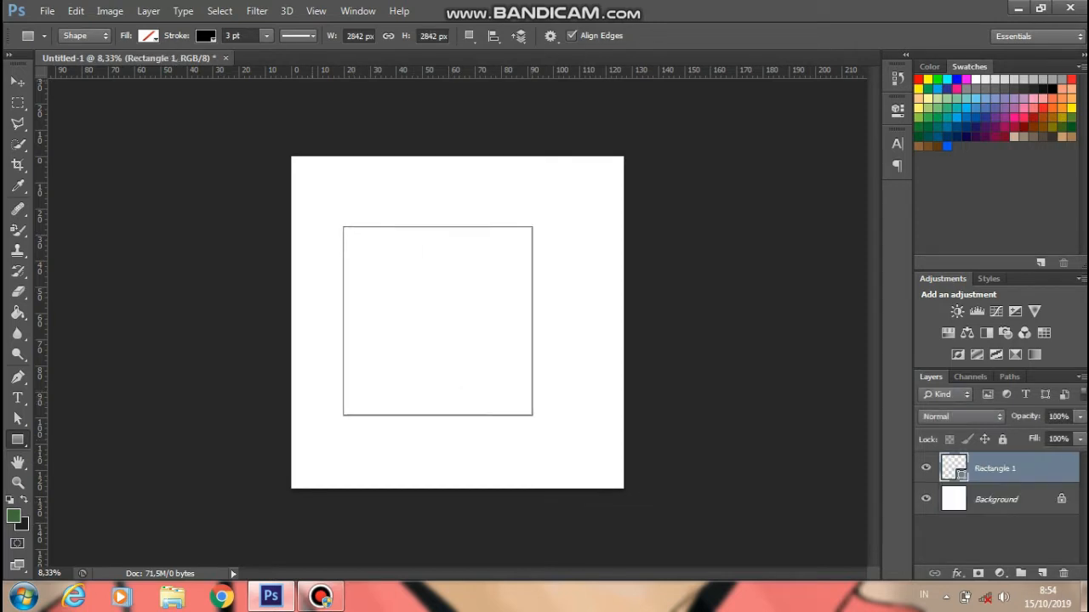
click(149, 36)
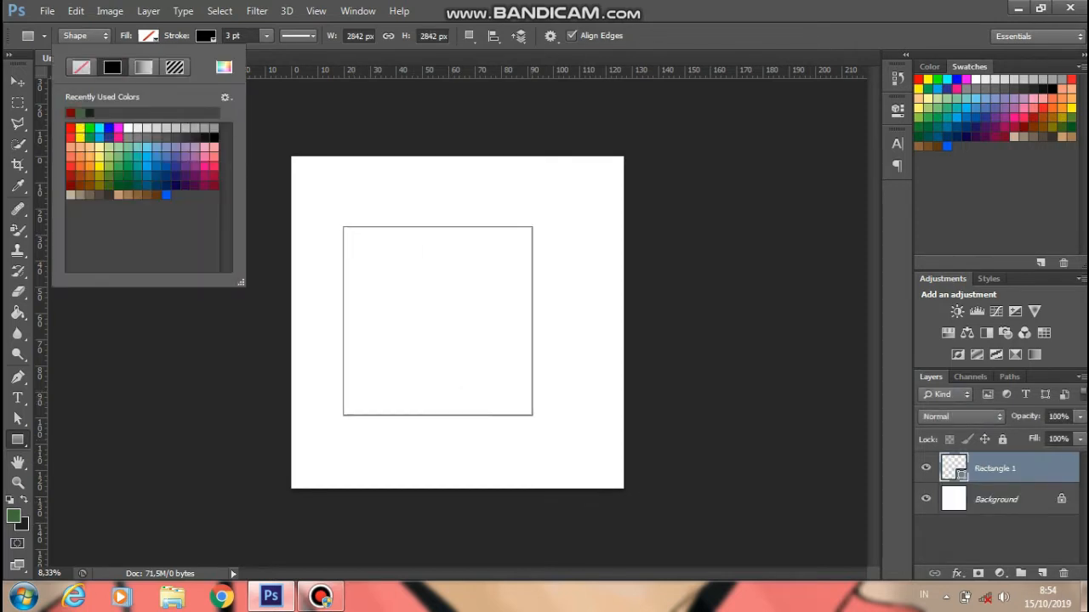
click(69, 174)
click(70, 184)
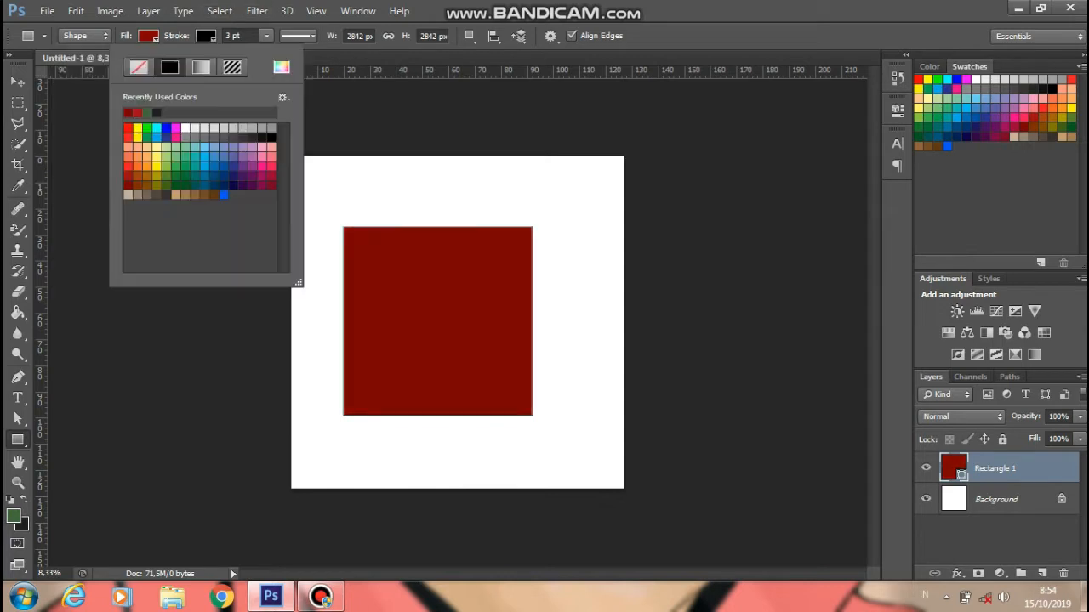
key(Escape)
click(358, 283)
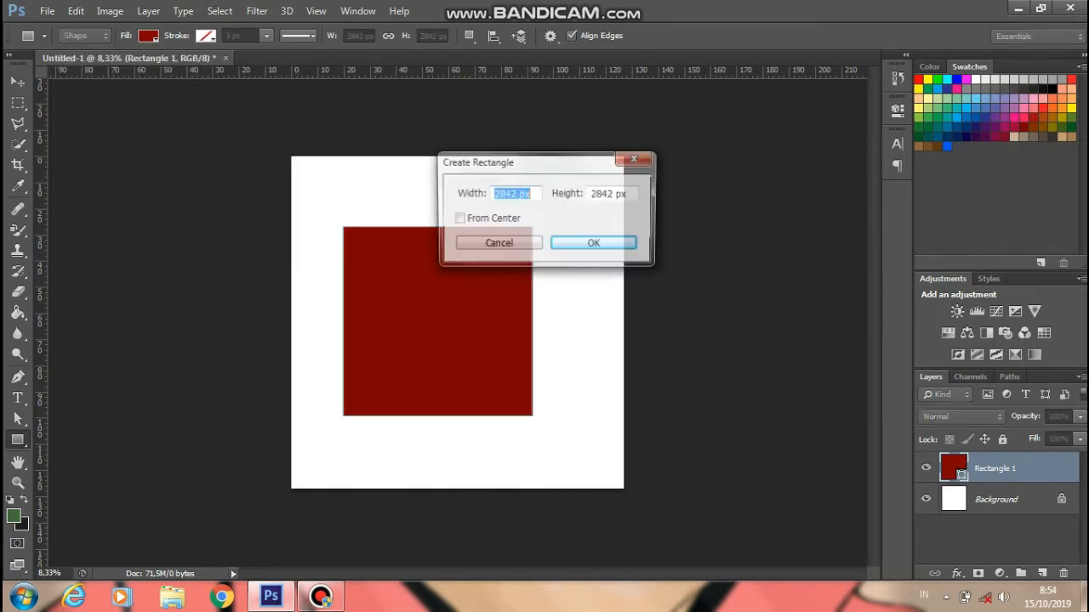
click(496, 244)
drag(358, 284, 531, 416)
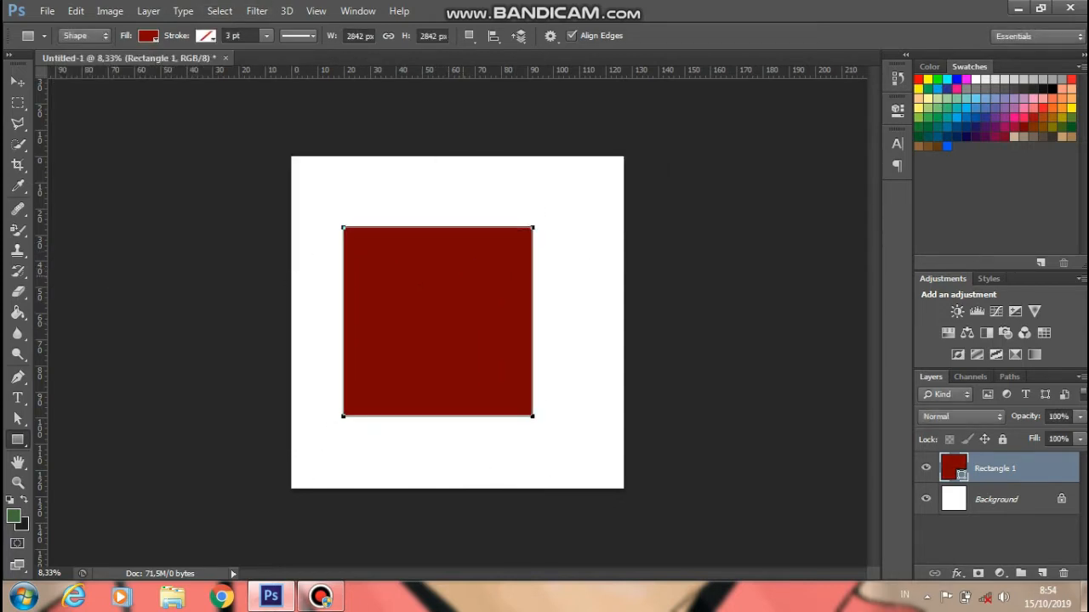
- Duplicate the red square's Rectangle 1 layer
right_click(953, 470)
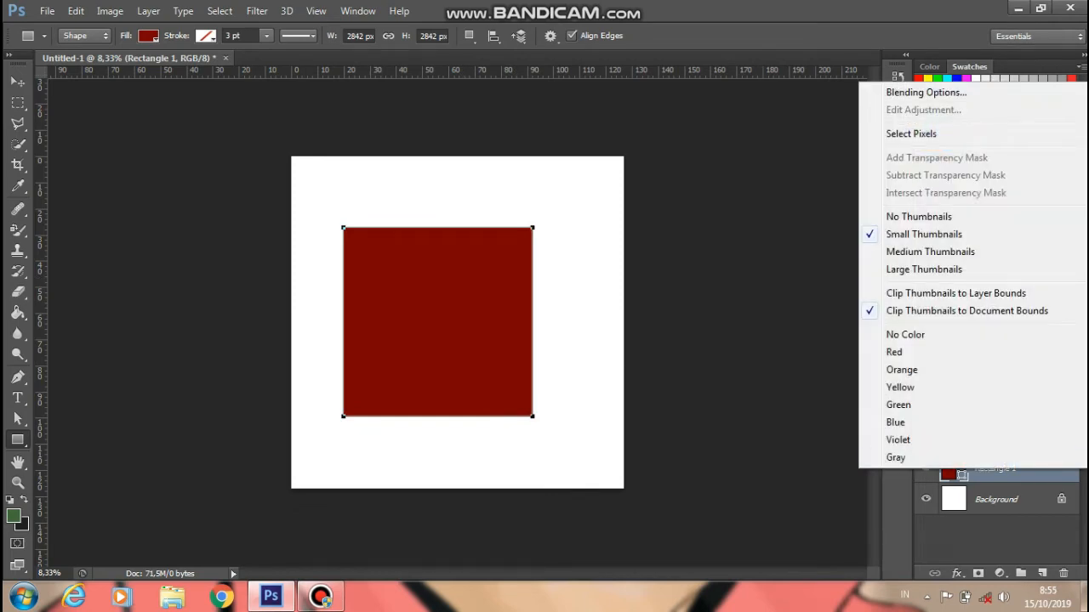
right_click(1012, 469)
click(717, 133)
key(Escape)
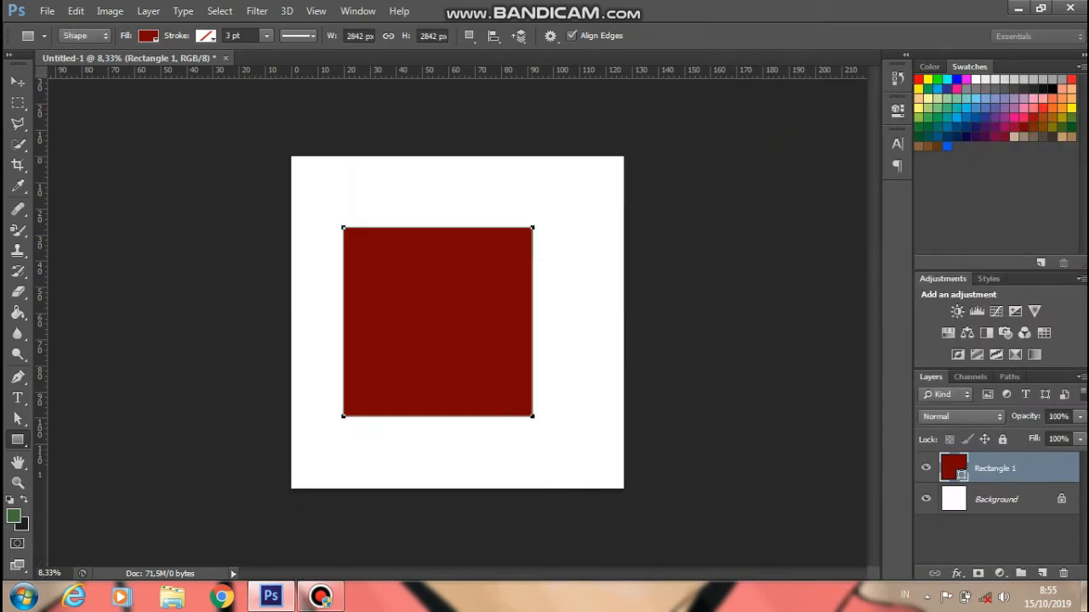
- Move the duplicate square to the right and the original toward the left edge
drag(438, 321, 546, 338)
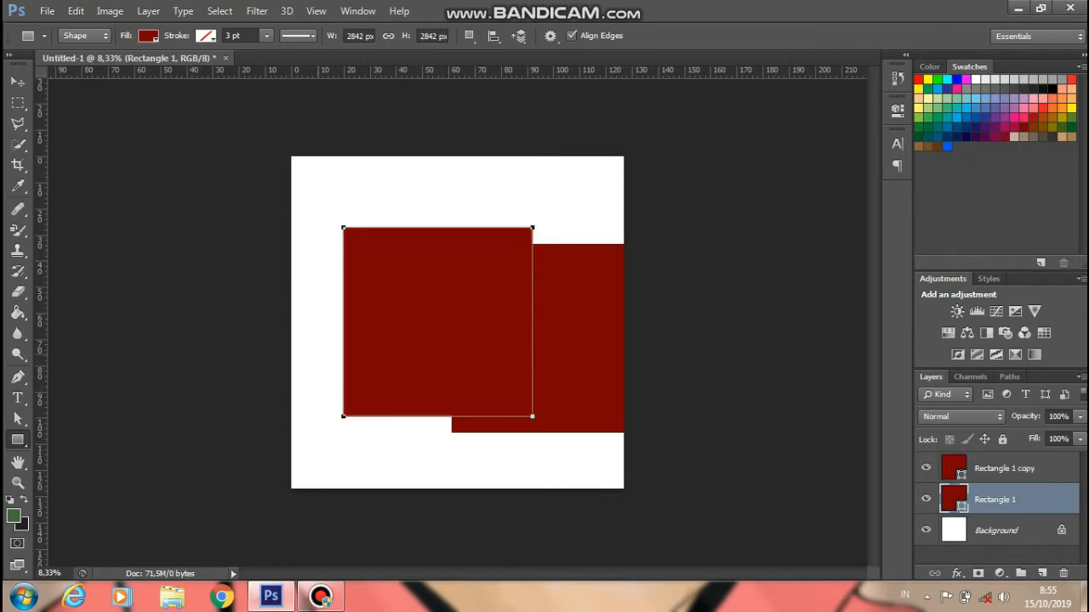
drag(438, 322, 354, 353)
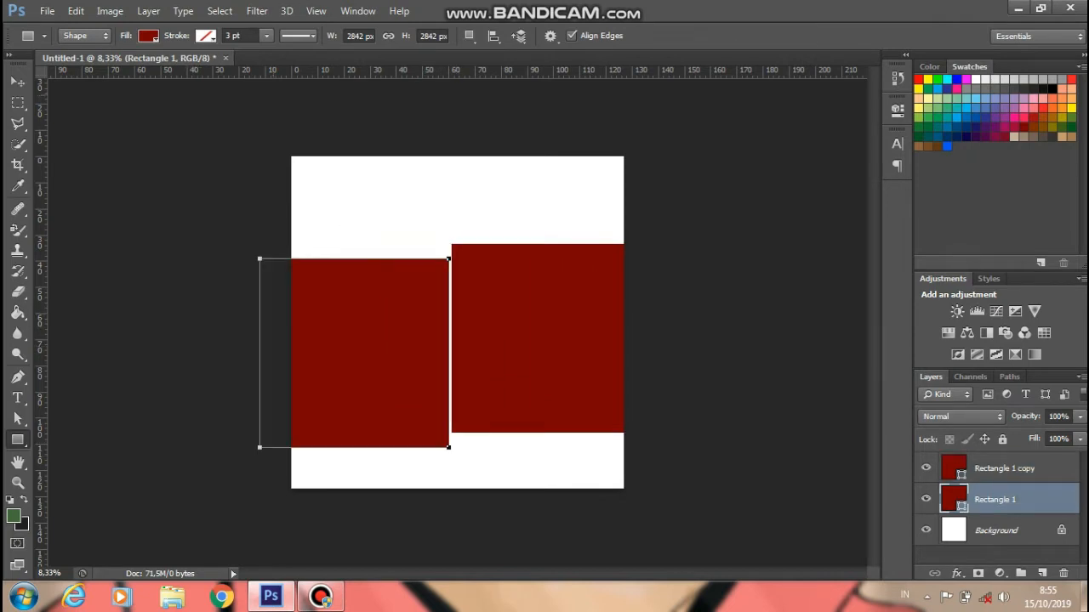
key(ctrl+t)
drag(372, 501, 264, 472)
drag(350, 353, 294, 429)
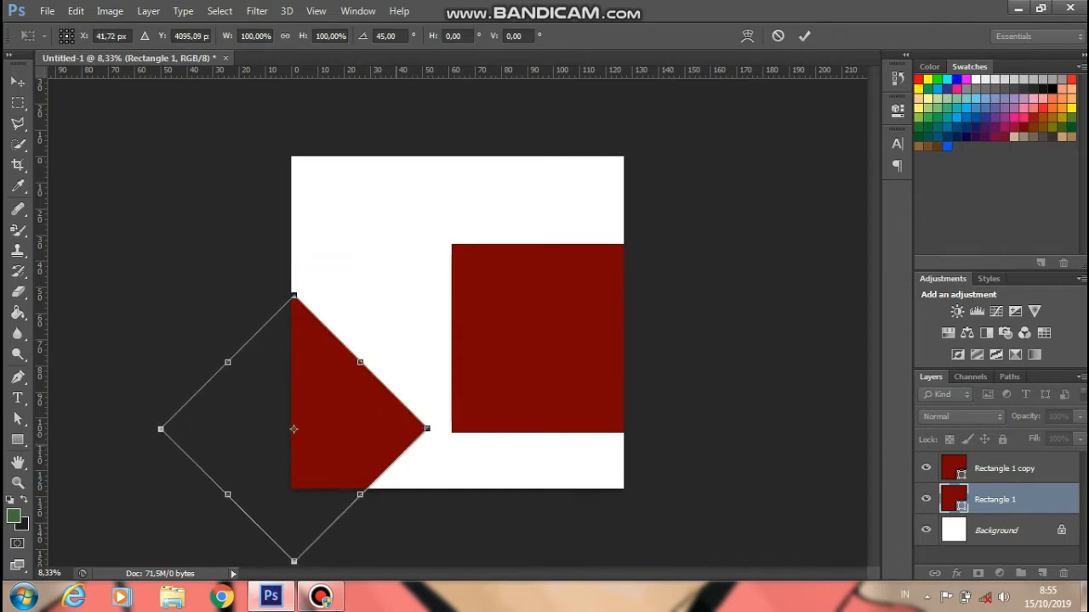
drag(426, 429, 469, 455)
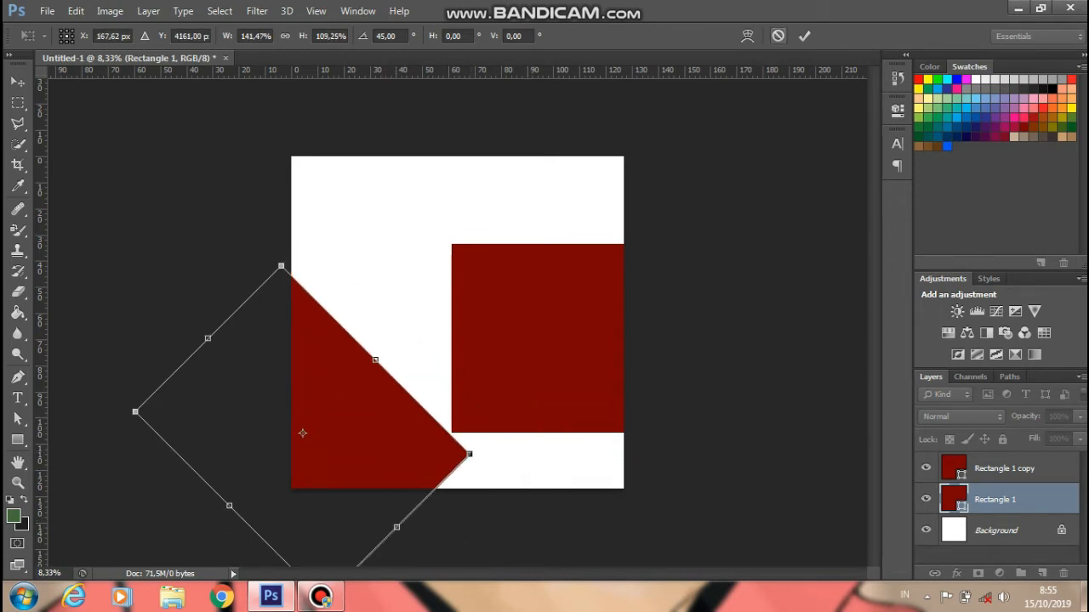
key(Escape)
- Rotate the original square about 50° and scale it to ~146% against the lower-left edge
key(ctrl+t)
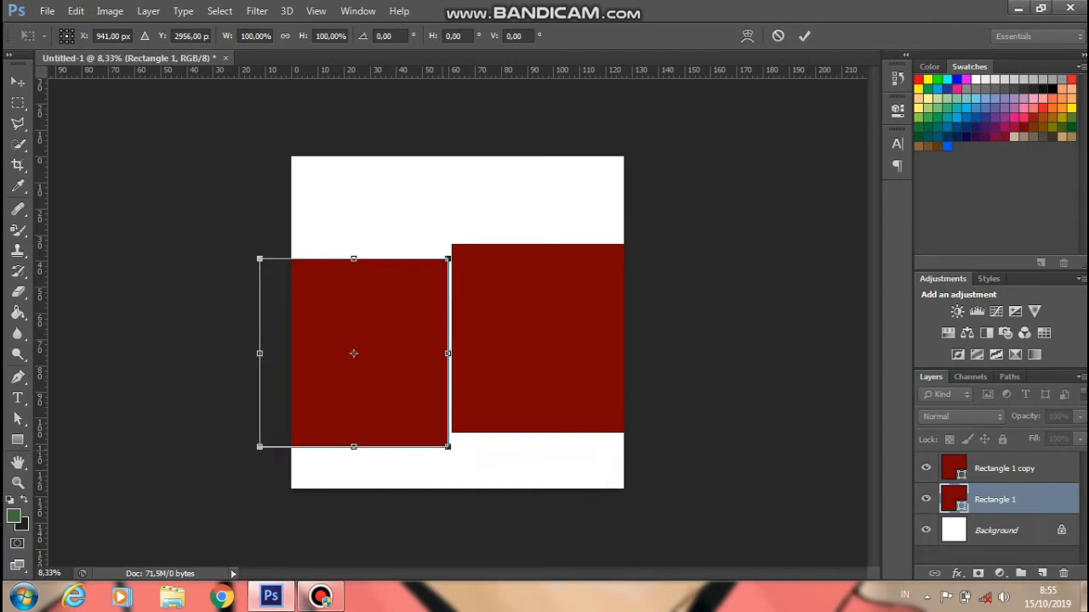
drag(449, 447, 522, 523)
drag(548, 245, 587, 396)
drag(390, 388, 275, 468)
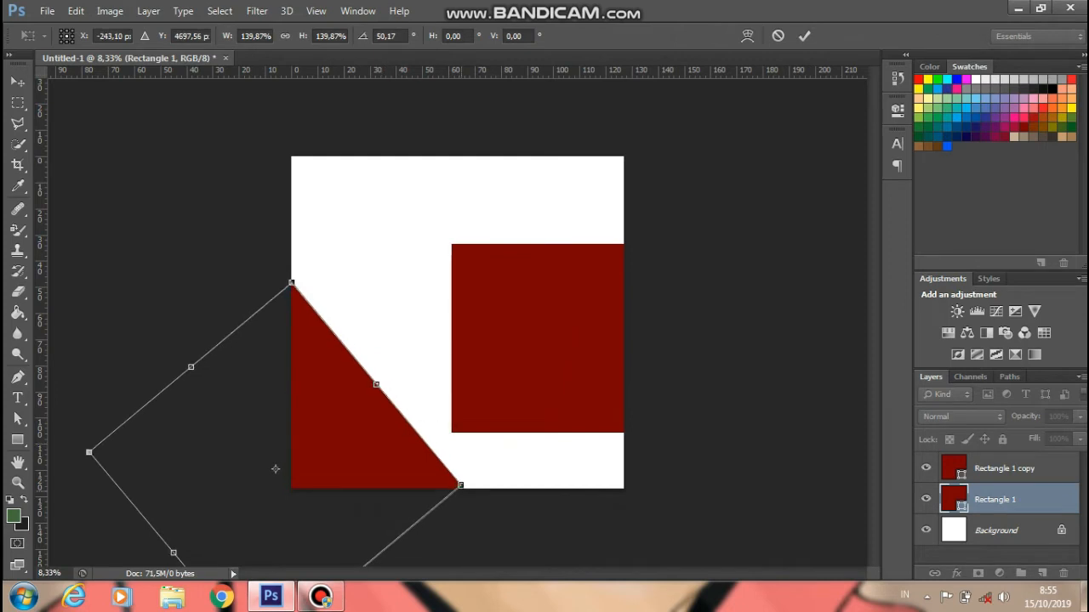
drag(461, 486, 476, 487)
drag(435, 458, 445, 466)
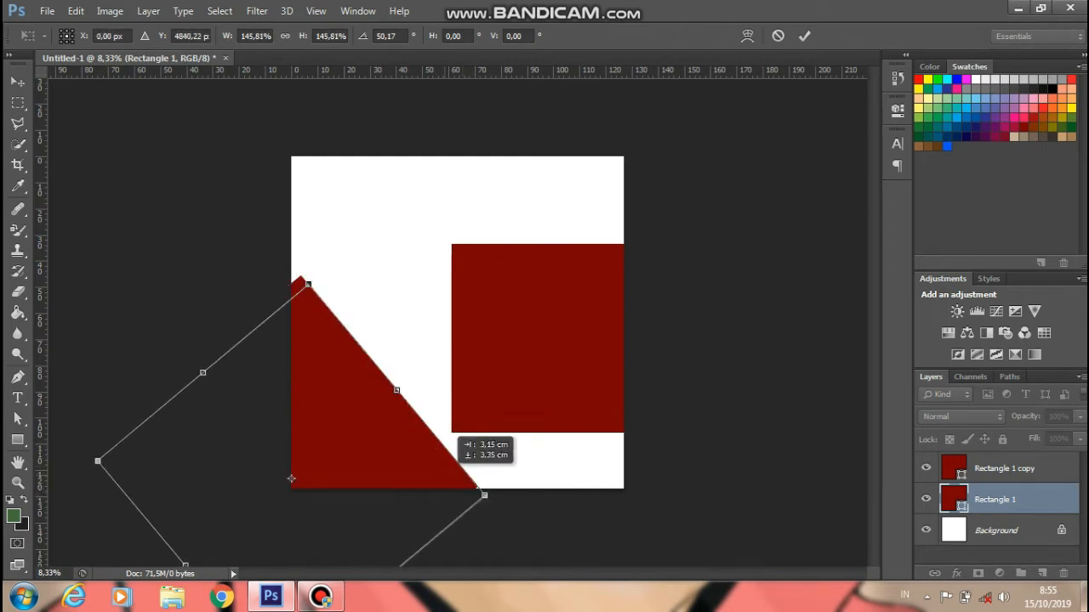
drag(291, 479, 274, 472)
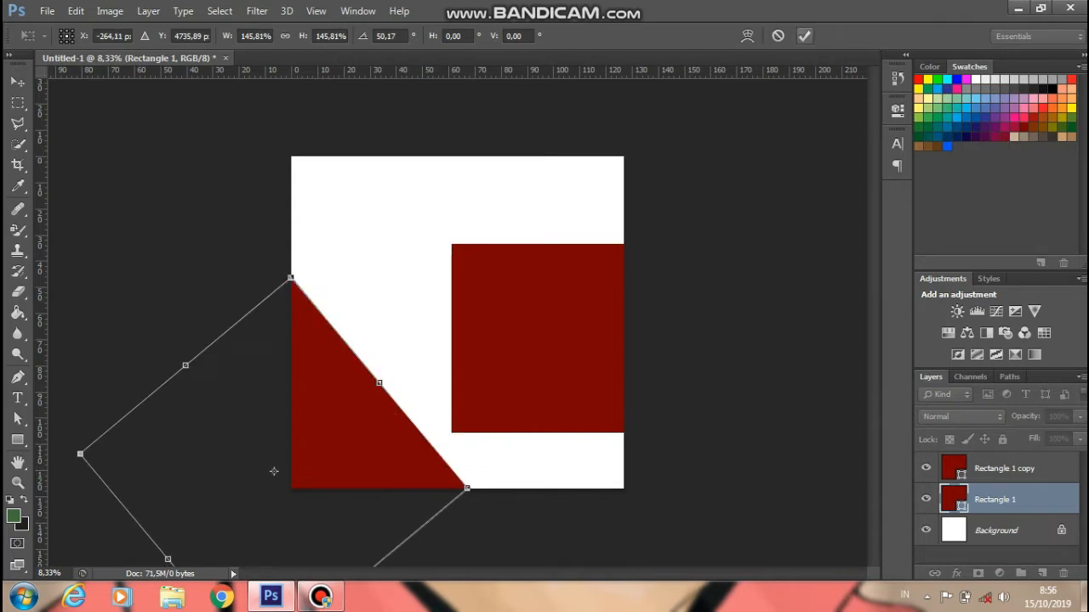
key(Return)
- Delete the spare square layer and duplicate the rotated Rectangle 1 shape
click(1003, 467)
key(Delete)
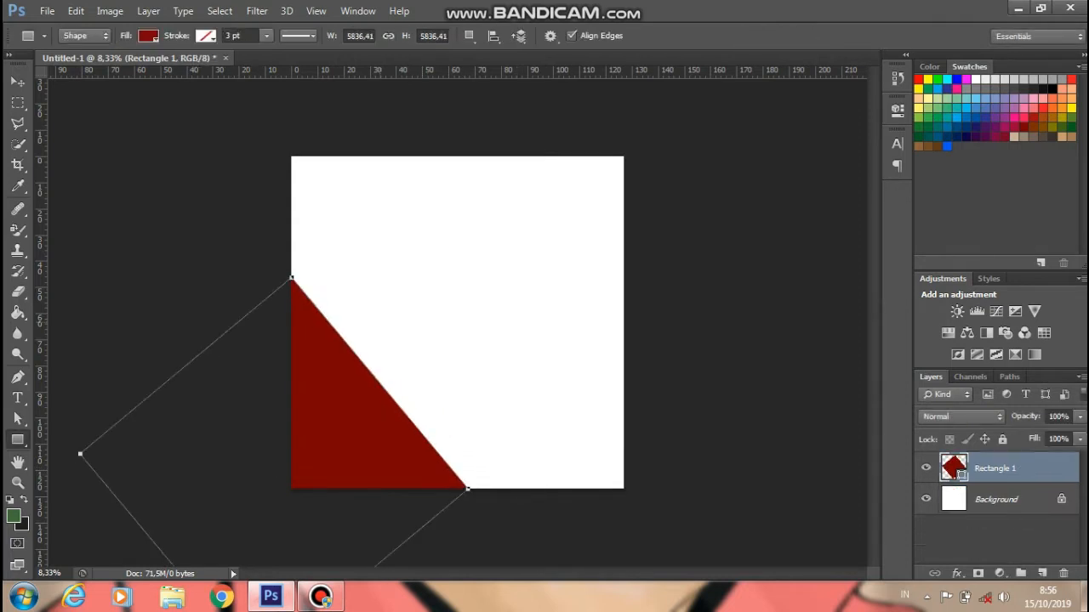
right_click(317, 208)
key(Escape)
right_click(954, 468)
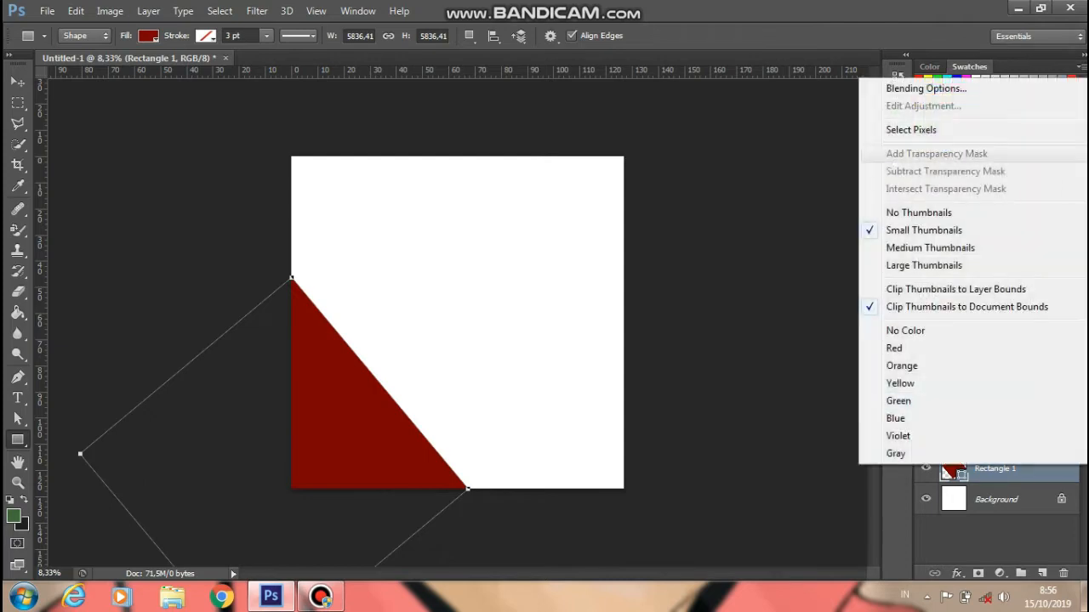
key(Escape)
right_click(976, 467)
click(684, 134)
click(686, 179)
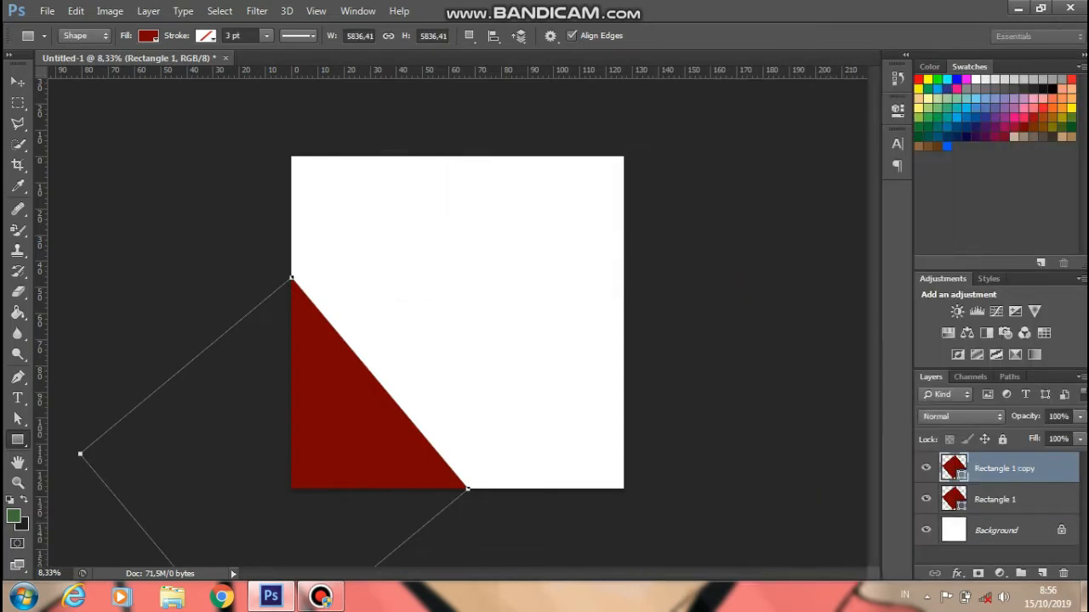
- Move the duplicate shape to the right side and tilt it about 3 degrees
drag(353, 347, 694, 341)
key(ctrl+t)
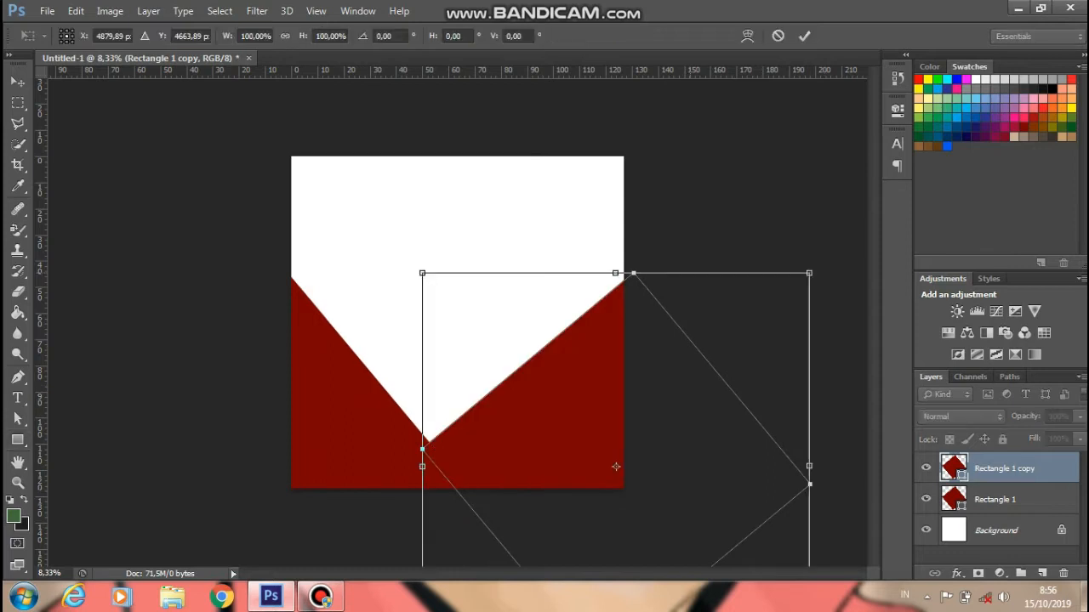
drag(841, 432, 823, 240)
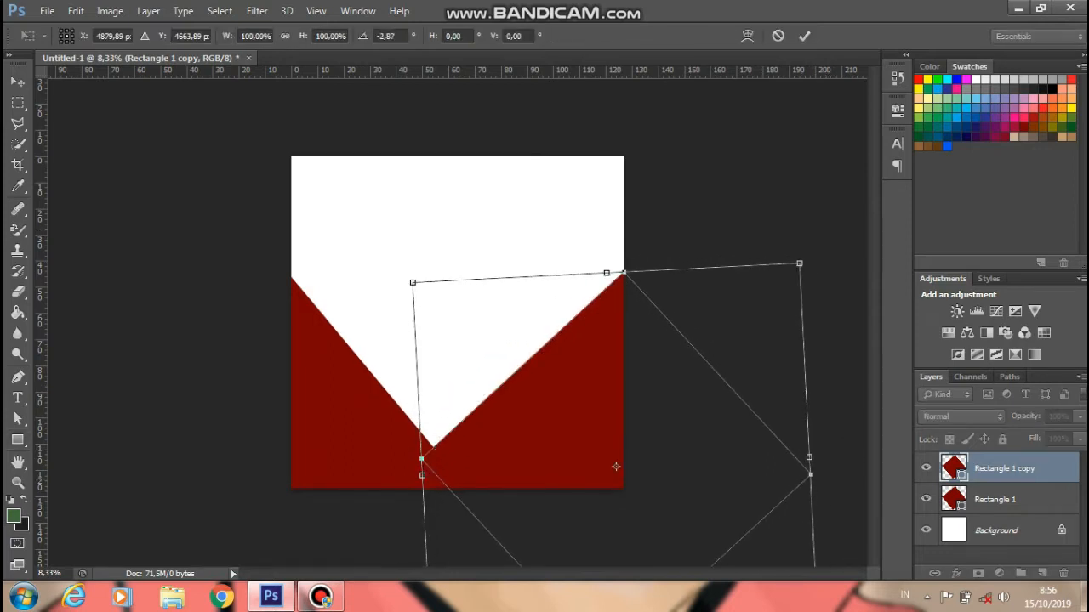
key(Return)
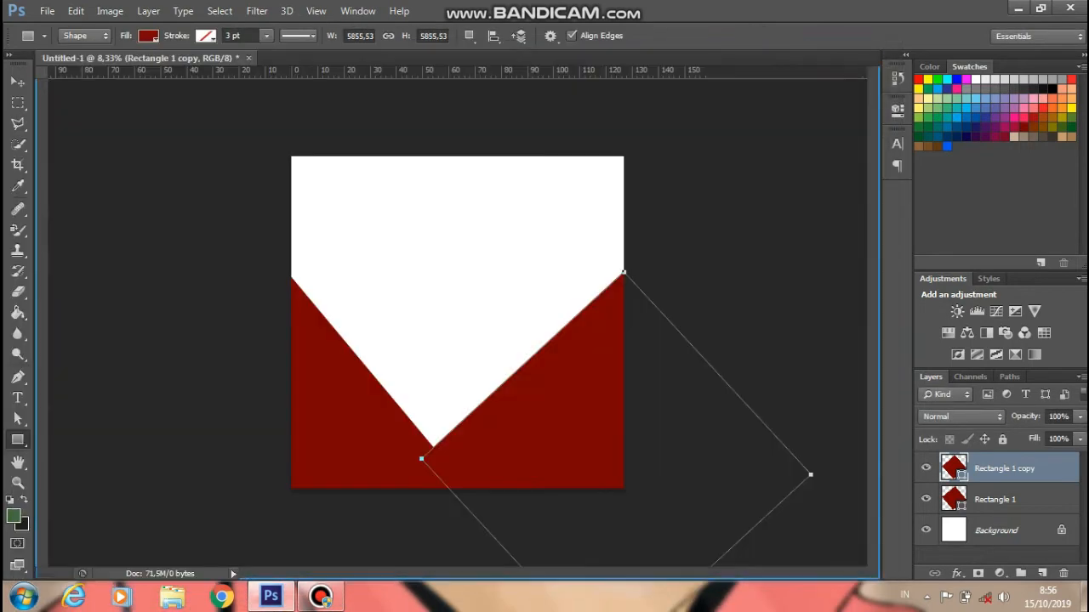
- Add a horizontal guide at the triangle tops and rotate the duplicate about -6° into a matching triangle
drag(545, 70, 495, 278)
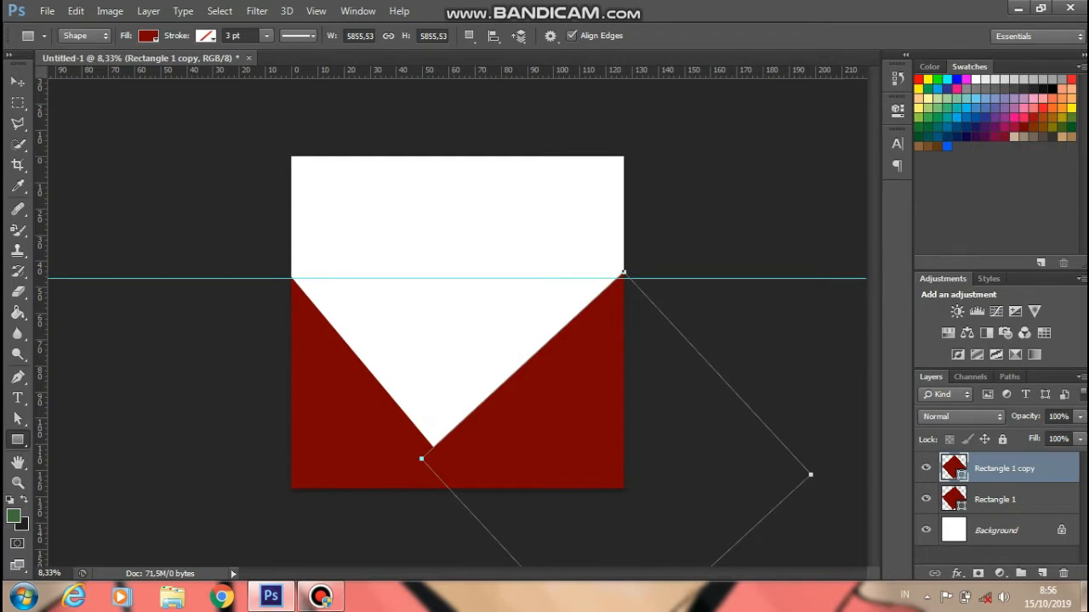
drag(624, 273, 622, 278)
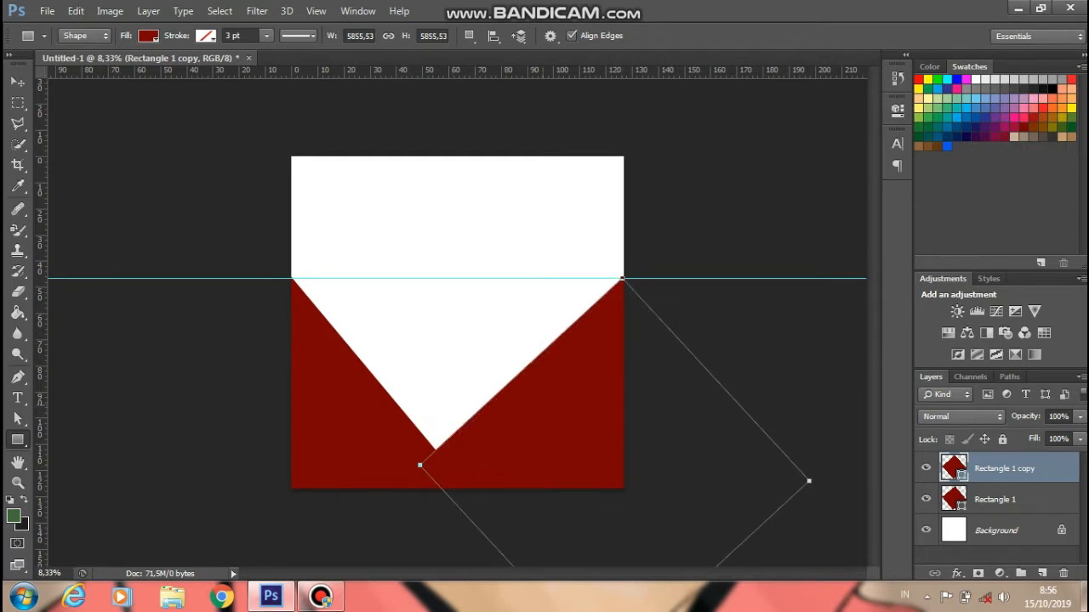
key(ctrl+t)
drag(408, 485, 407, 466)
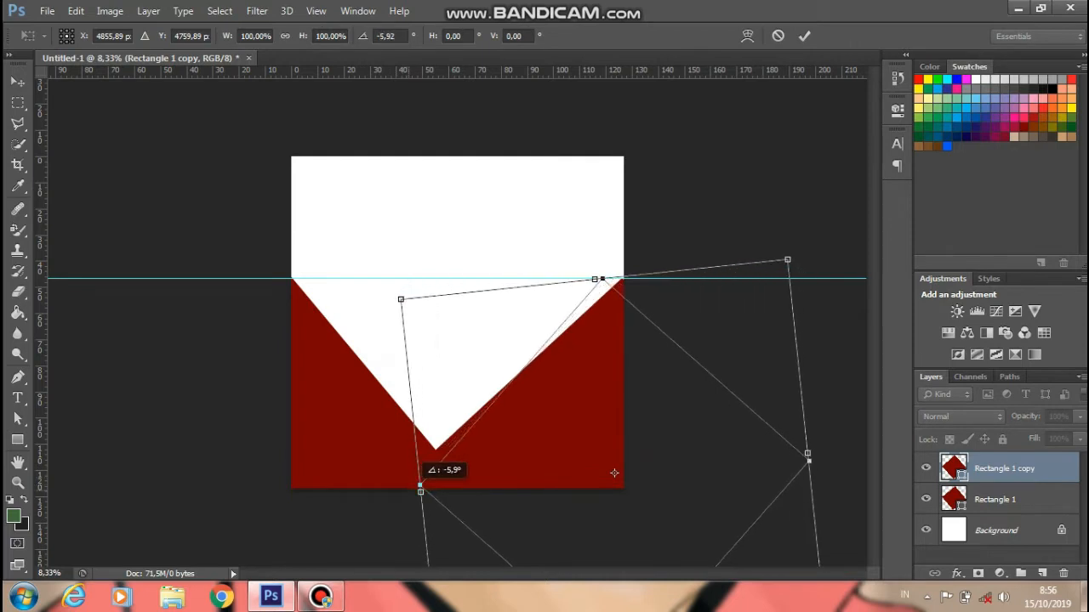
drag(604, 396, 632, 385)
mouse_move(641, 472)
mouse_down()
mouse_move(633, 481)
mouse_move(634, 471)
mouse_up()
key(Return)
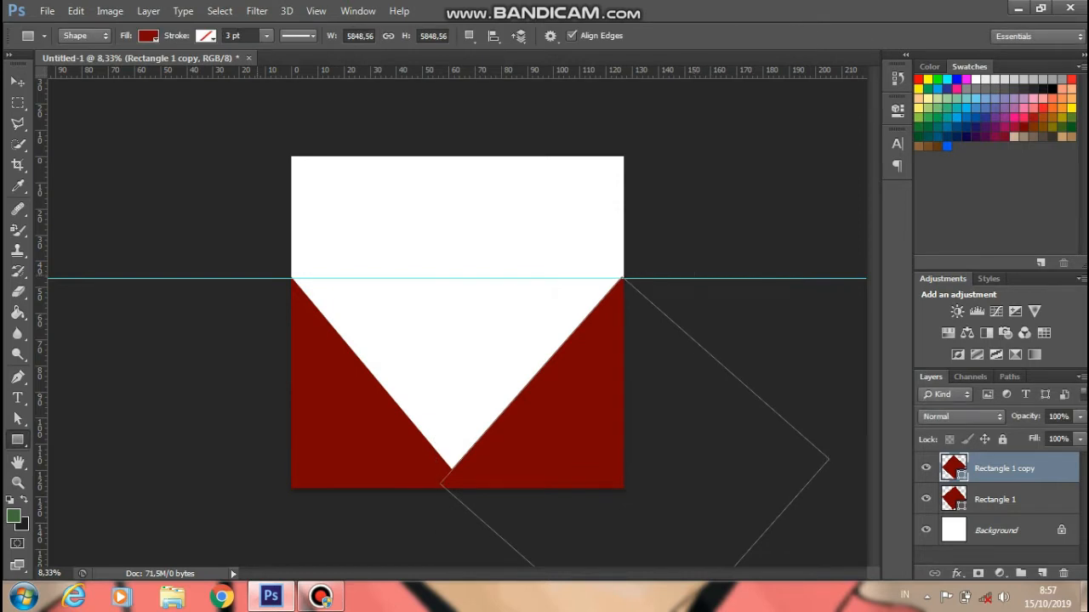
- Move Rectangle 1 copy below Rectangle 1 in the layer stack
key(v)
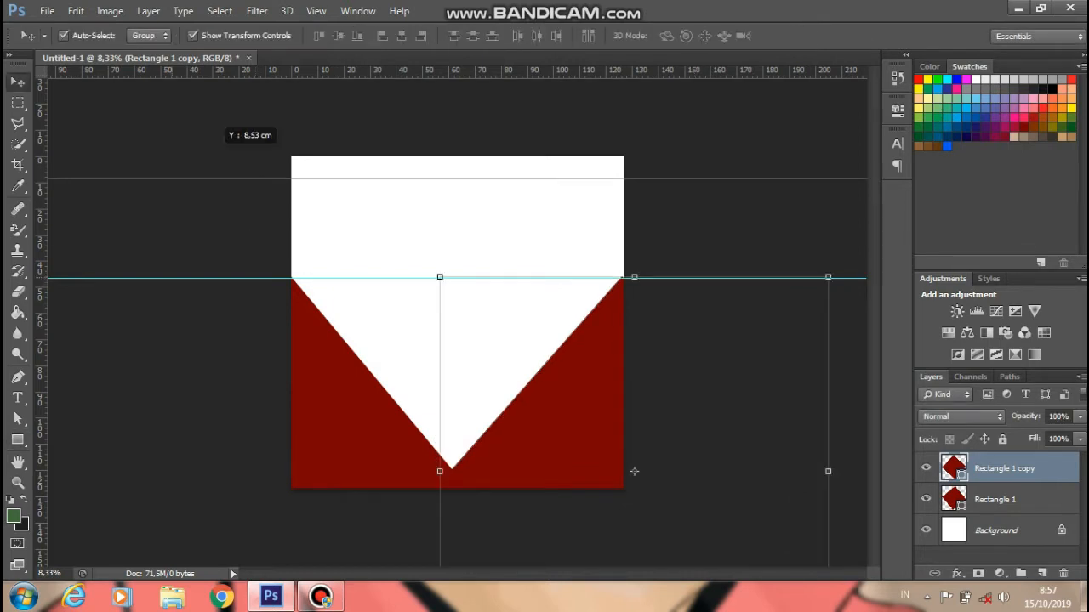
drag(634, 471, 634, 471)
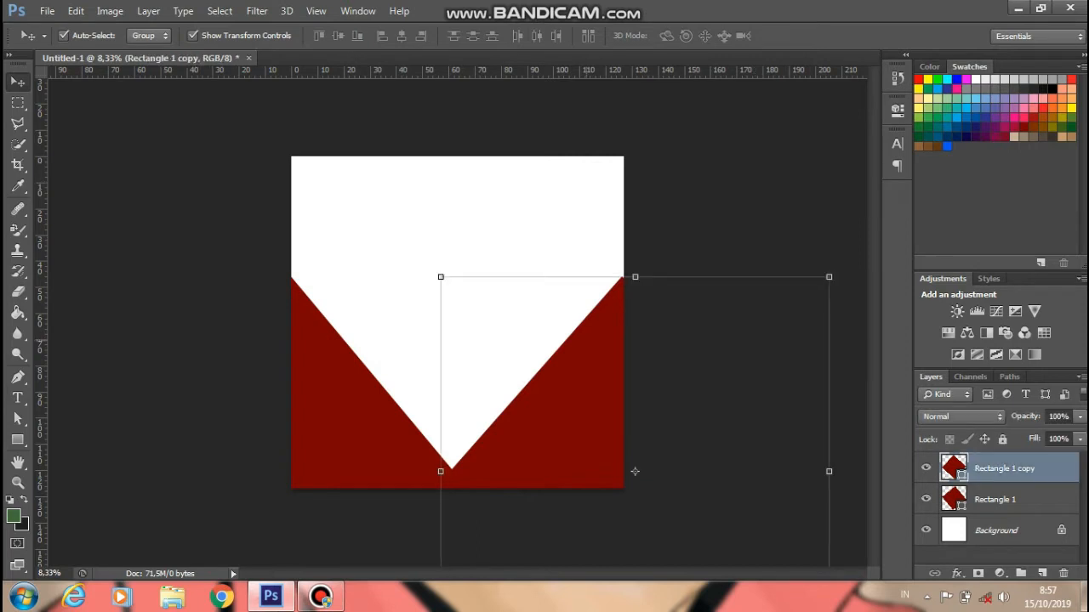
click(635, 472)
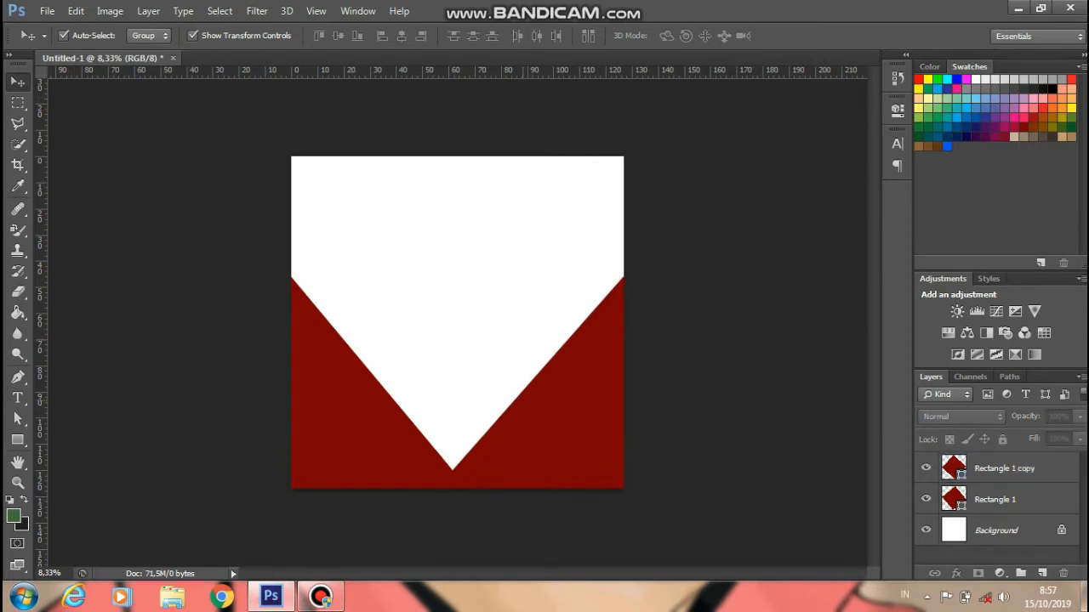
click(274, 471)
click(636, 471)
key(ctrl+bracketleft)
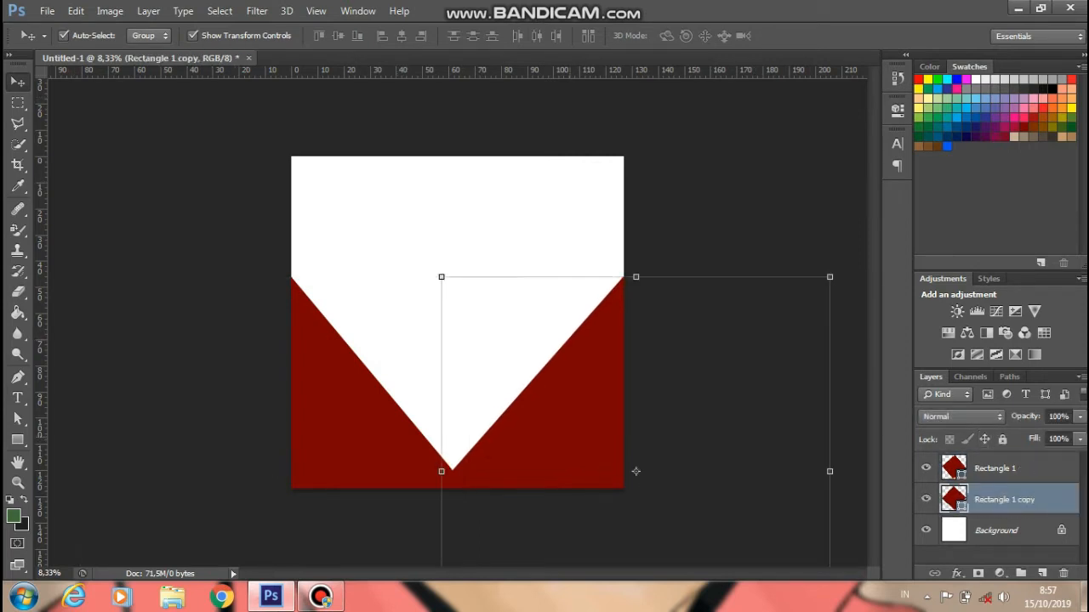
- Lower Rectangle 1 copy's opacity to about 76% to lighten the right triangle
click(636, 471)
click(635, 471)
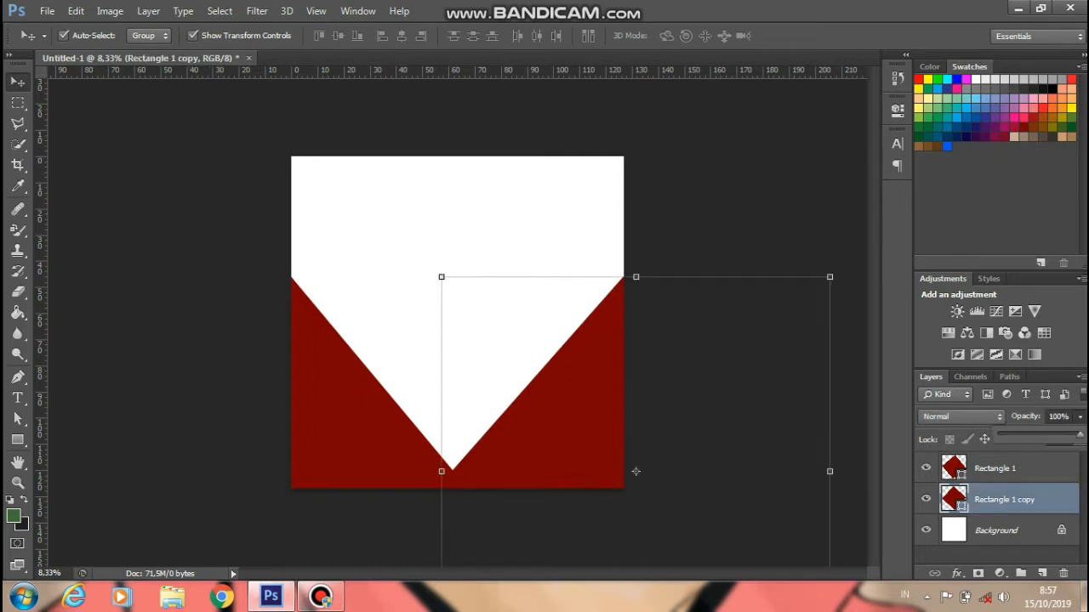
drag(1057, 435, 1052, 434)
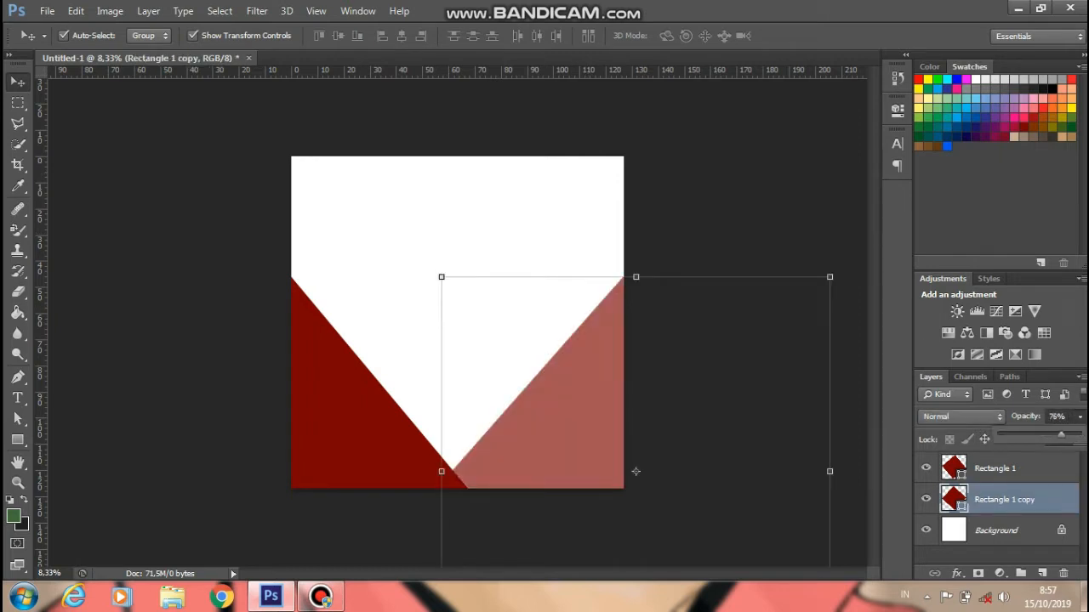
click(636, 471)
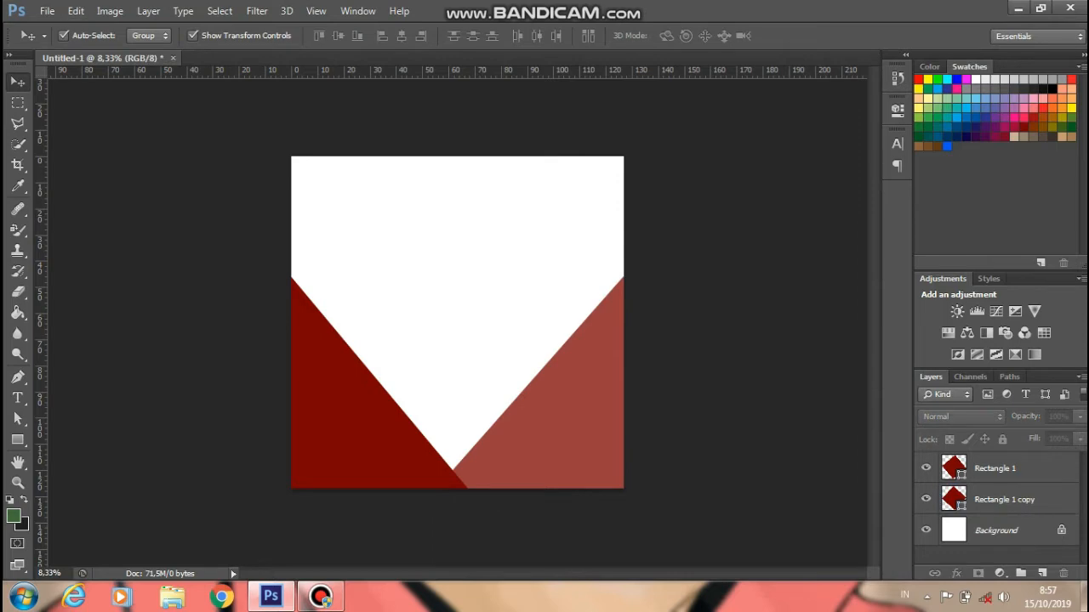
click(47, 10)
- Place the 'download' burger image and enlarge it to about 1800% over the upper area
click(51, 272)
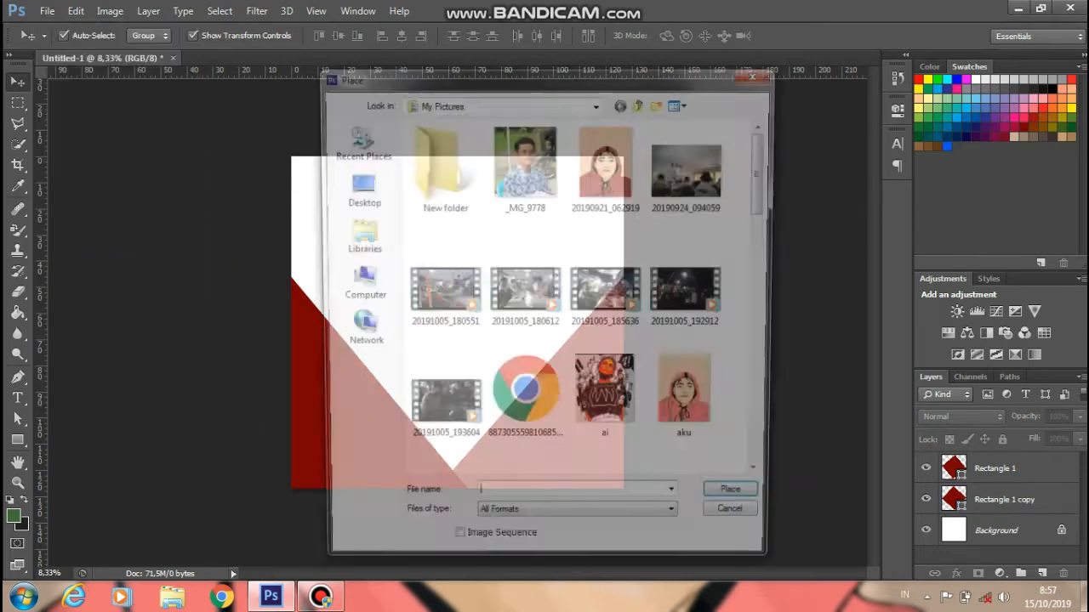
click(605, 289)
scroll(605, 289, down, 3)
click(524, 290)
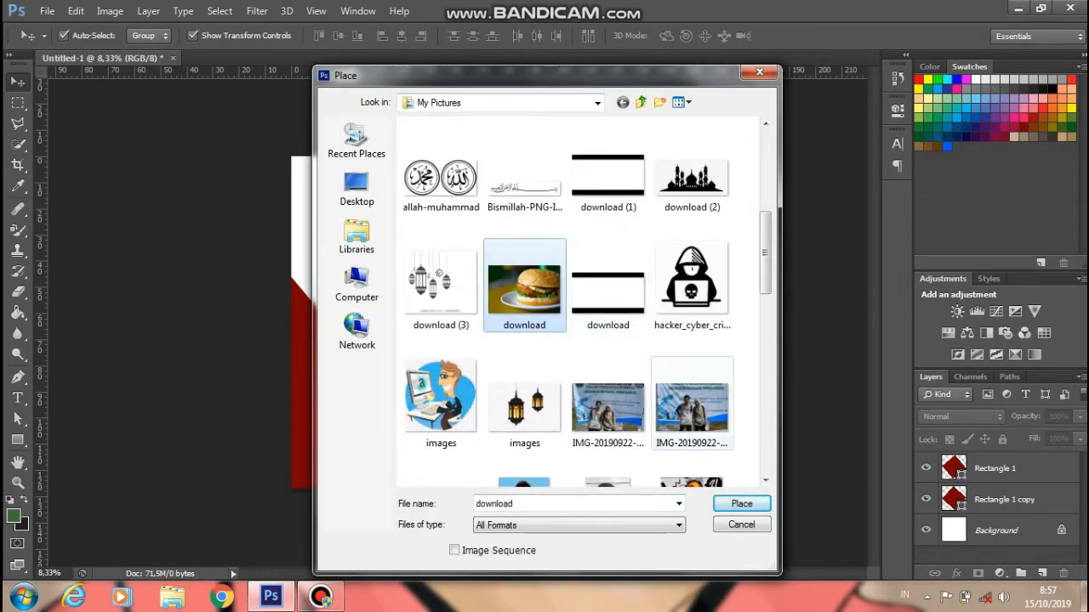
click(762, 504)
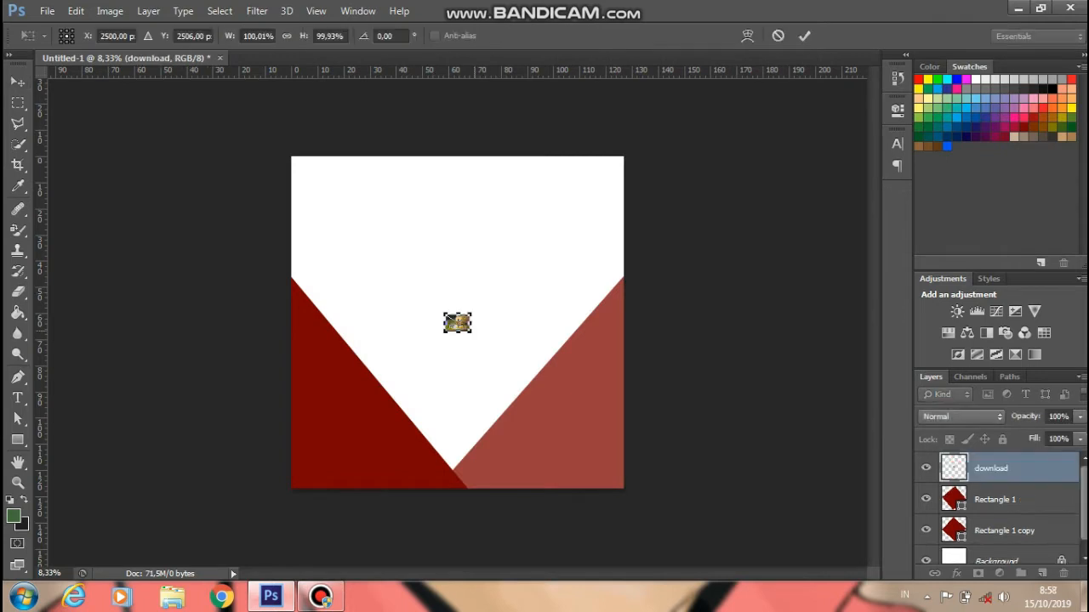
drag(470, 332, 720, 495)
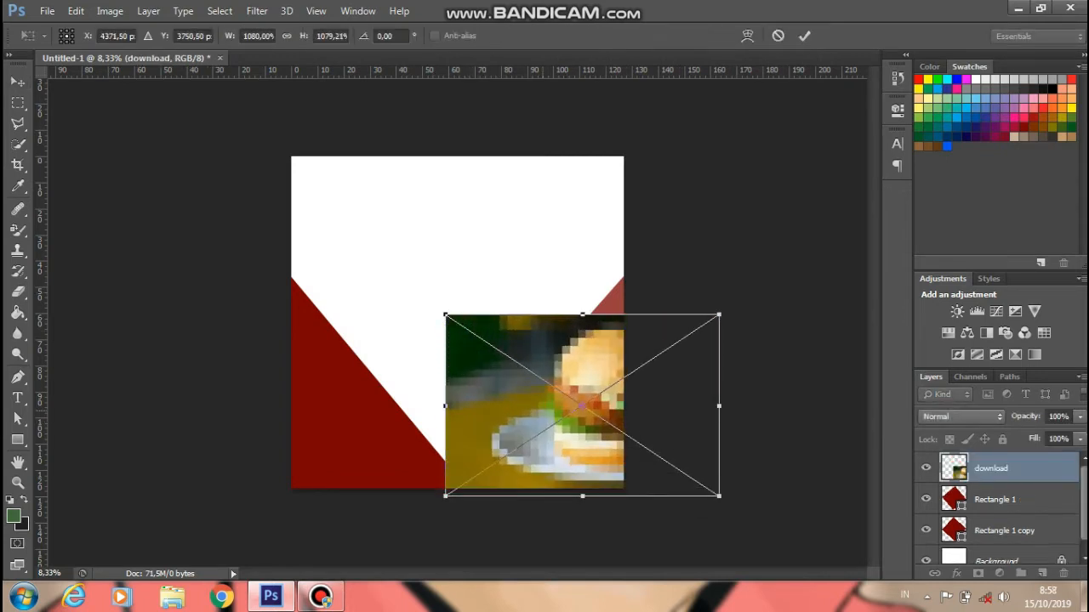
drag(547, 376, 332, 188)
drag(481, 297, 709, 470)
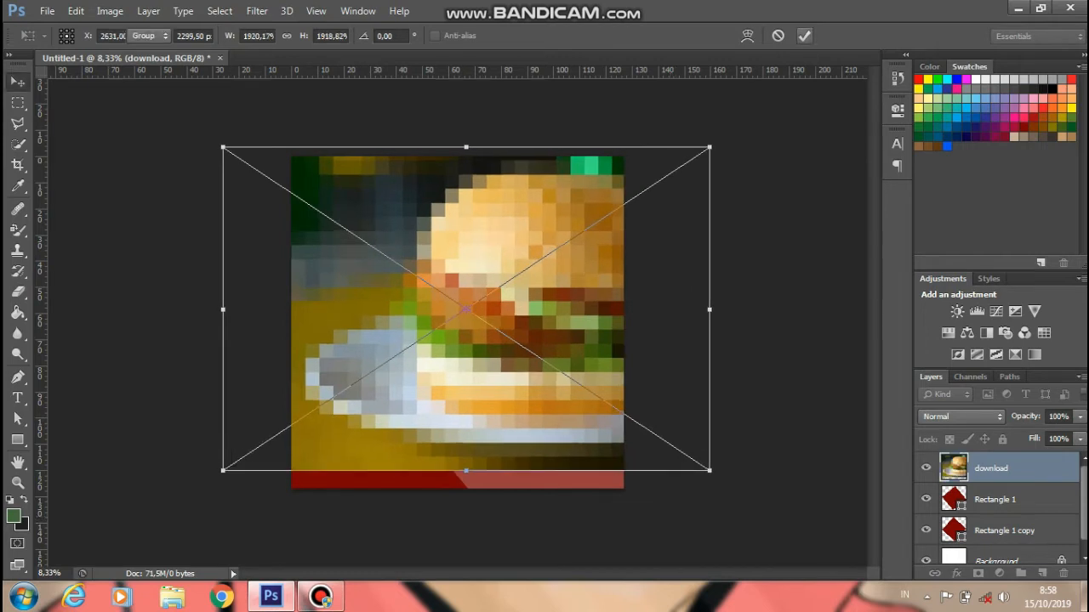
key(Return)
- Move the download layer behind the red triangles and reposition and rescale the photo
drag(991, 468, 991, 546)
drag(438, 253, 398, 243)
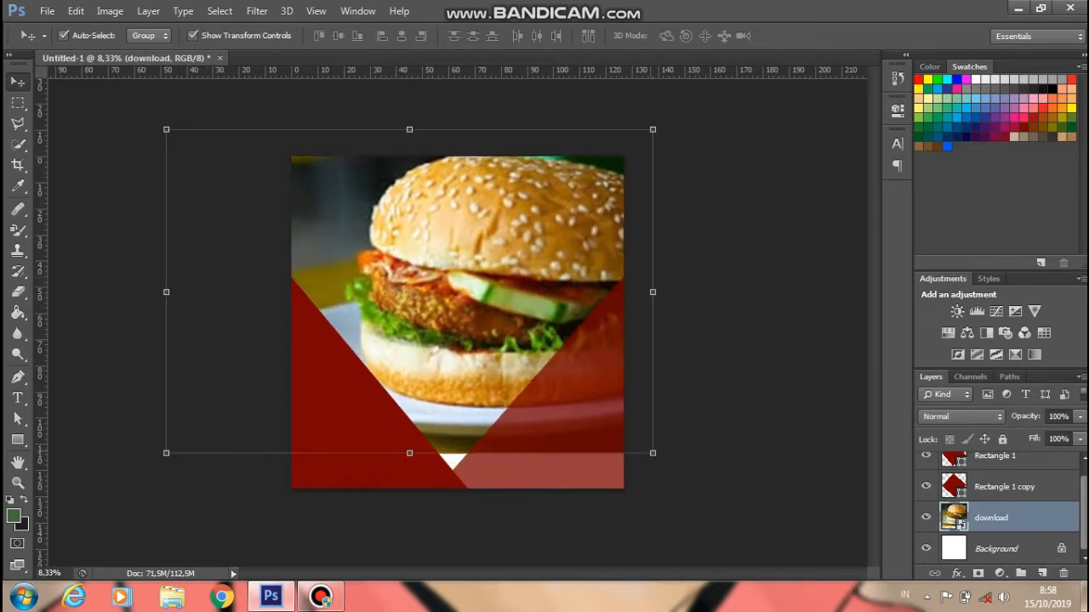
drag(653, 452, 620, 425)
drag(478, 285, 502, 285)
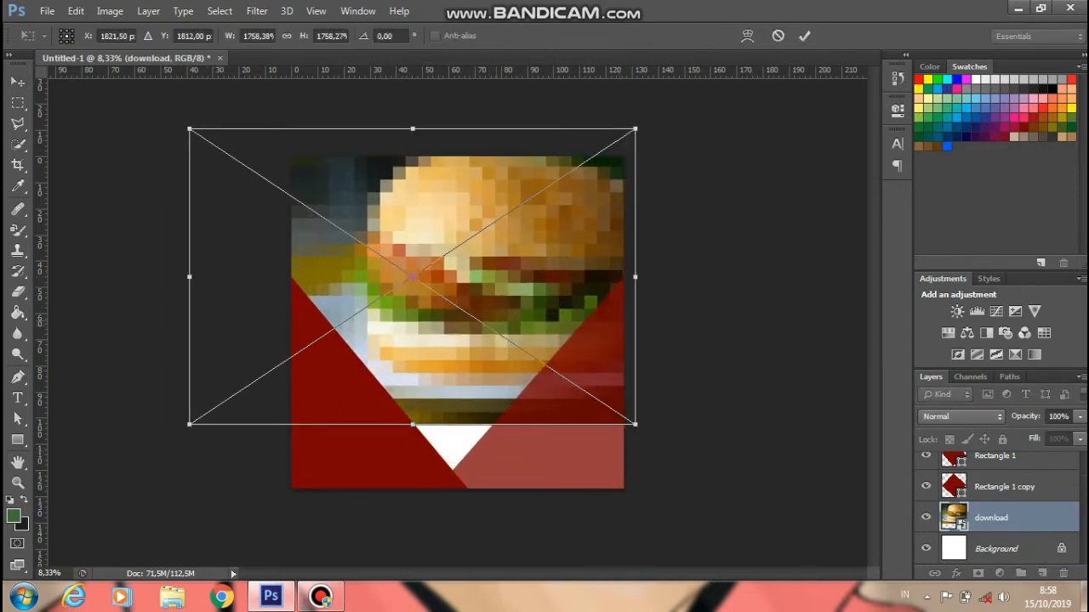
key(Return)
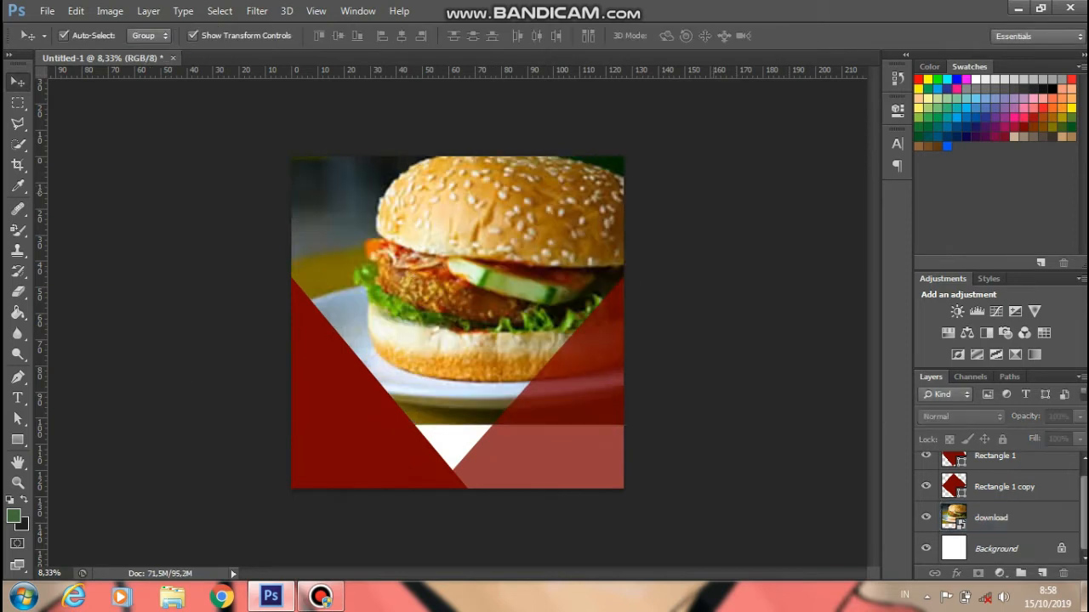
- Shrink the burger photo slightly and commit its new size
click(991, 518)
drag(635, 424, 624, 416)
mouse_move(189, 273)
mouse_down()
mouse_move(275, 273)
mouse_move(206, 273)
mouse_up()
key(Escape)
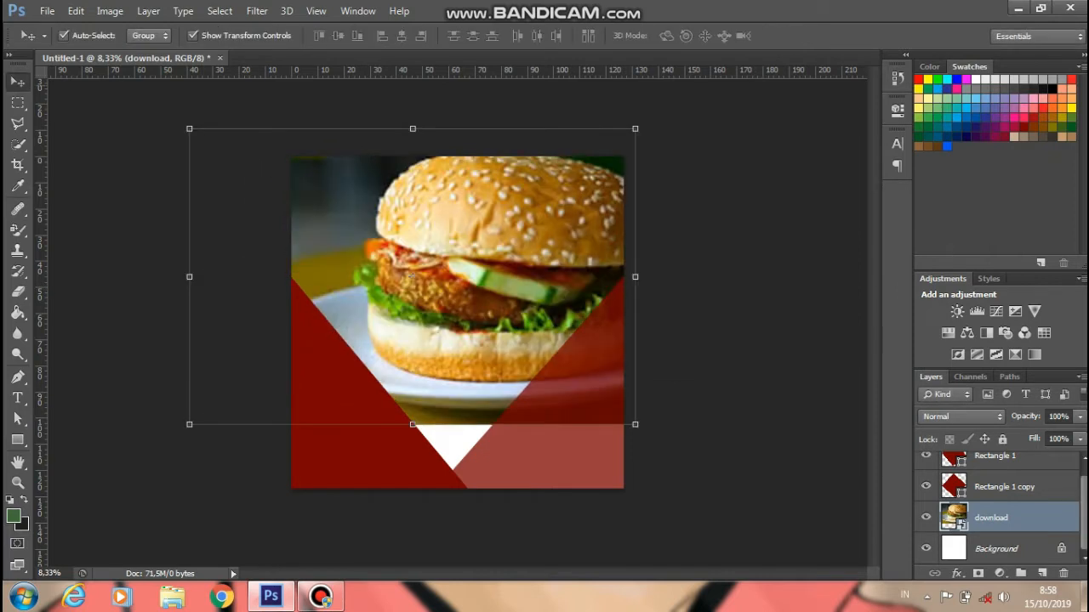
drag(636, 424, 626, 417)
click(805, 36)
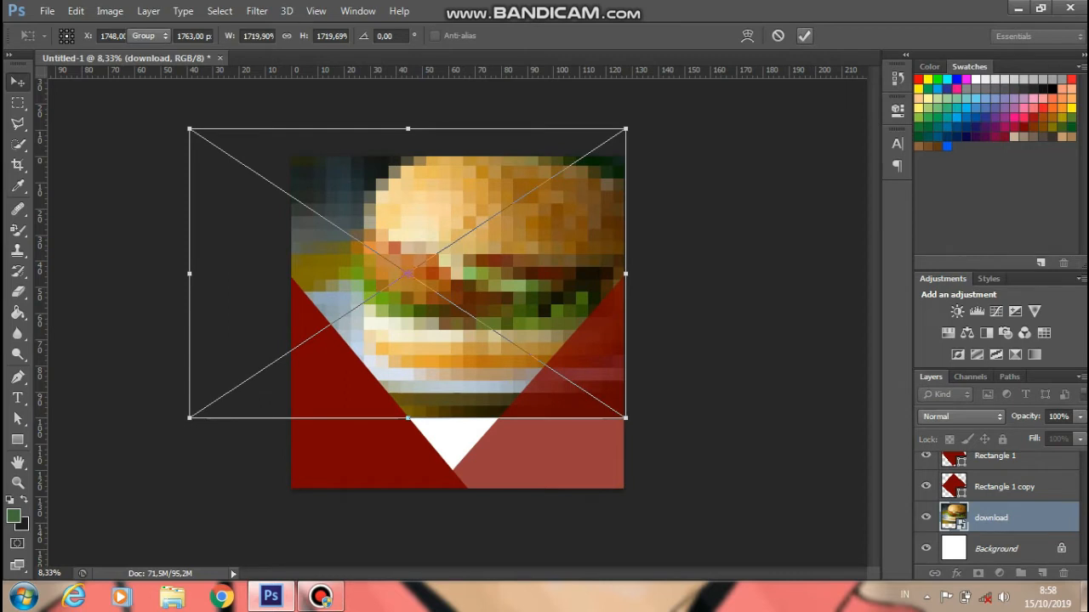
click(1003, 487)
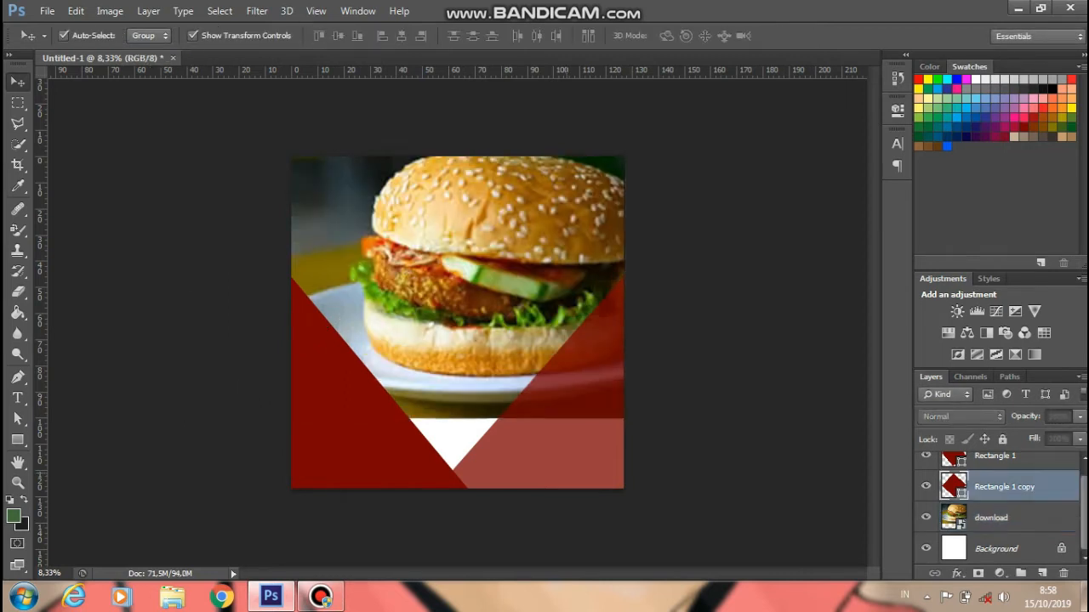
- Move the right triangle up-left and enlarge it from its corner
drag(635, 471, 570, 406)
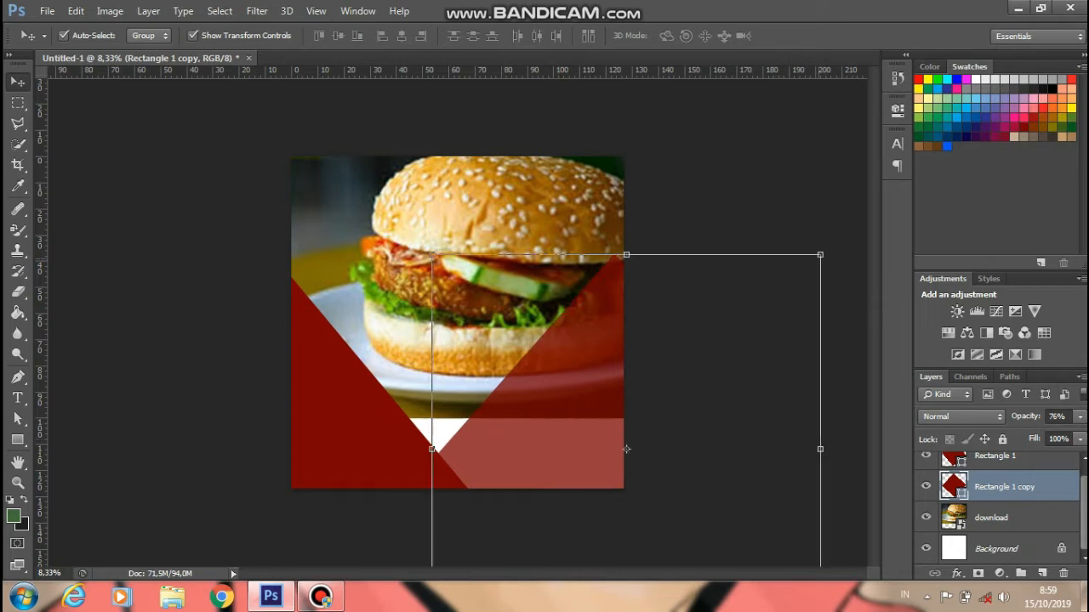
drag(819, 250, 841, 234)
drag(636, 439, 634, 453)
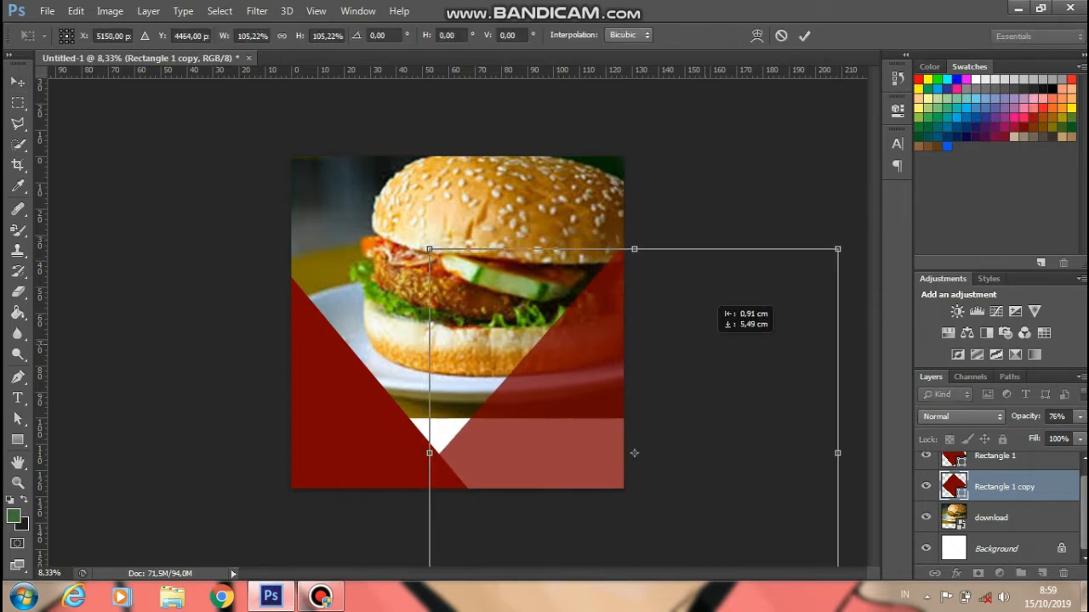
key(Return)
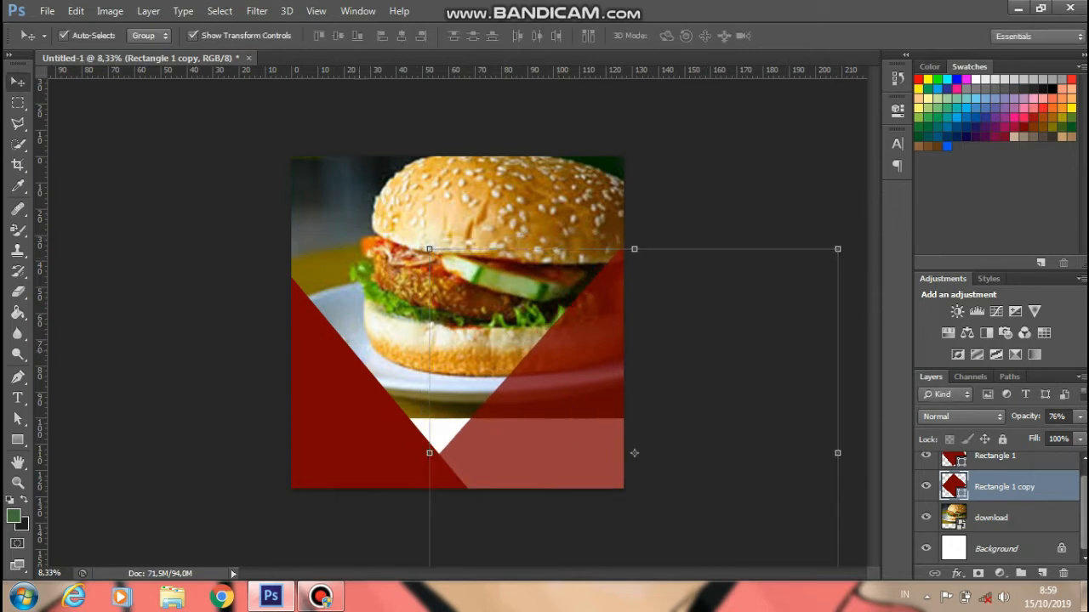
- Enlarge the left triangle to about 110% and nudge it into place
click(274, 471)
drag(80, 277, 49, 238)
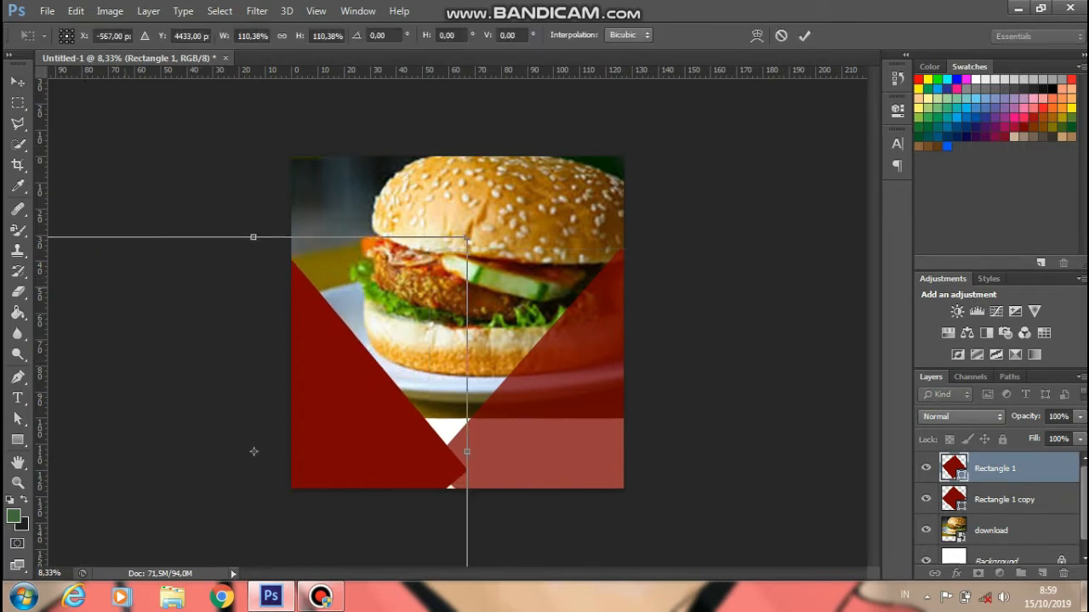
drag(272, 470, 272, 472)
key(Return)
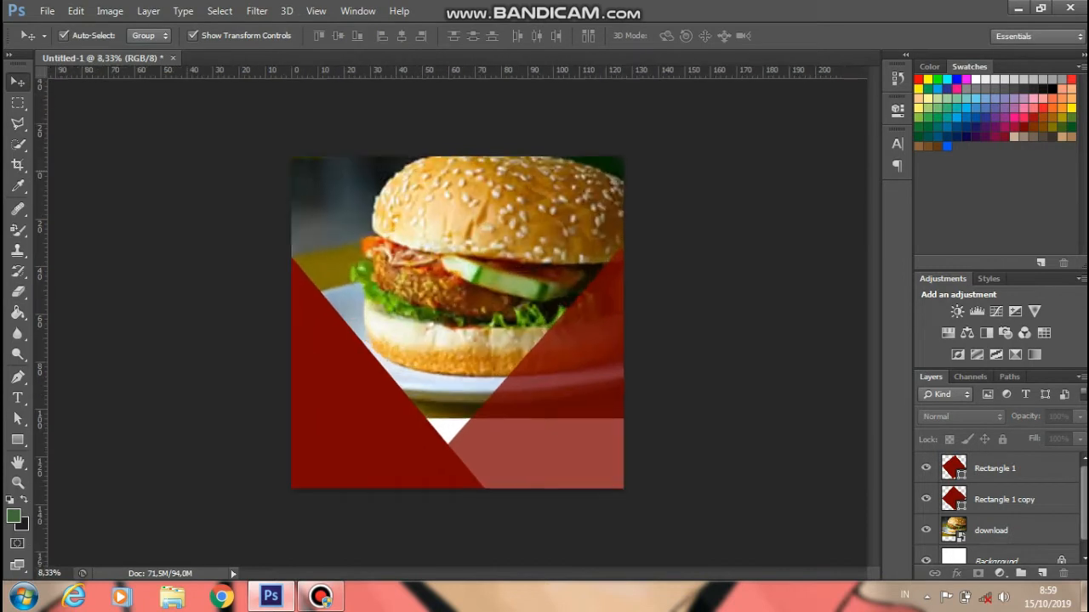
- Enlarge the download burger photo slightly and commit the change
click(991, 530)
drag(625, 417, 662, 443)
click(804, 36)
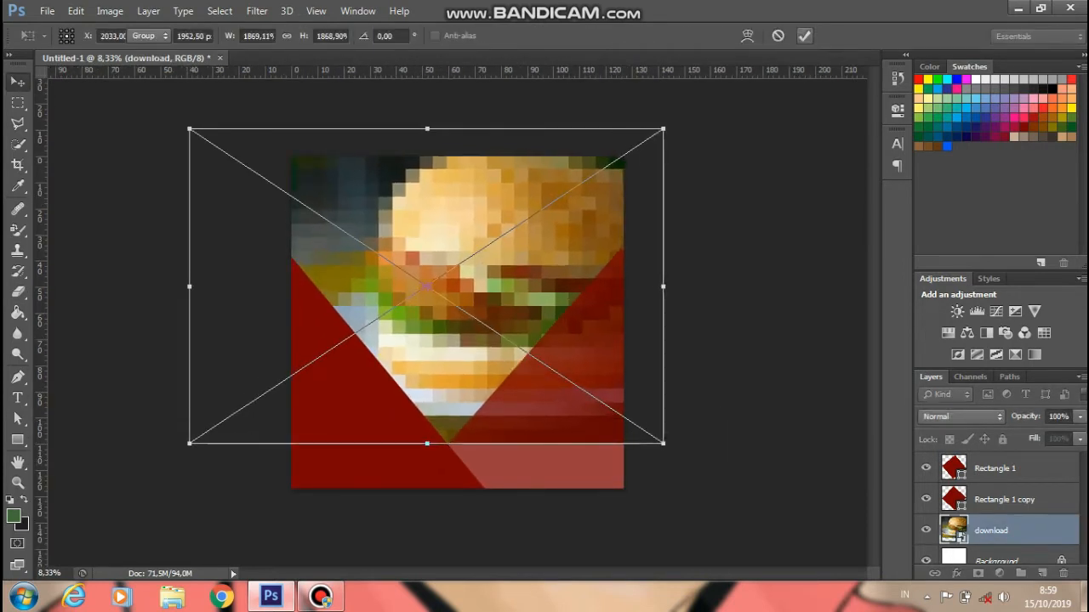
scroll(457, 322, down, 1)
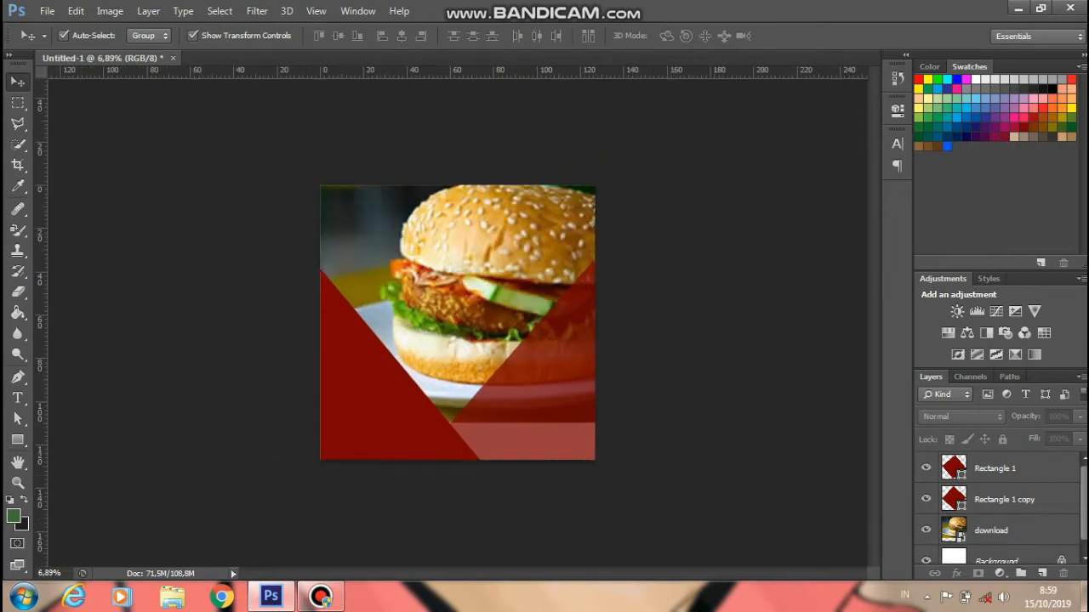
- Create a new empty layer for the circle shape
click(17, 440)
click(995, 467)
click(776, 277)
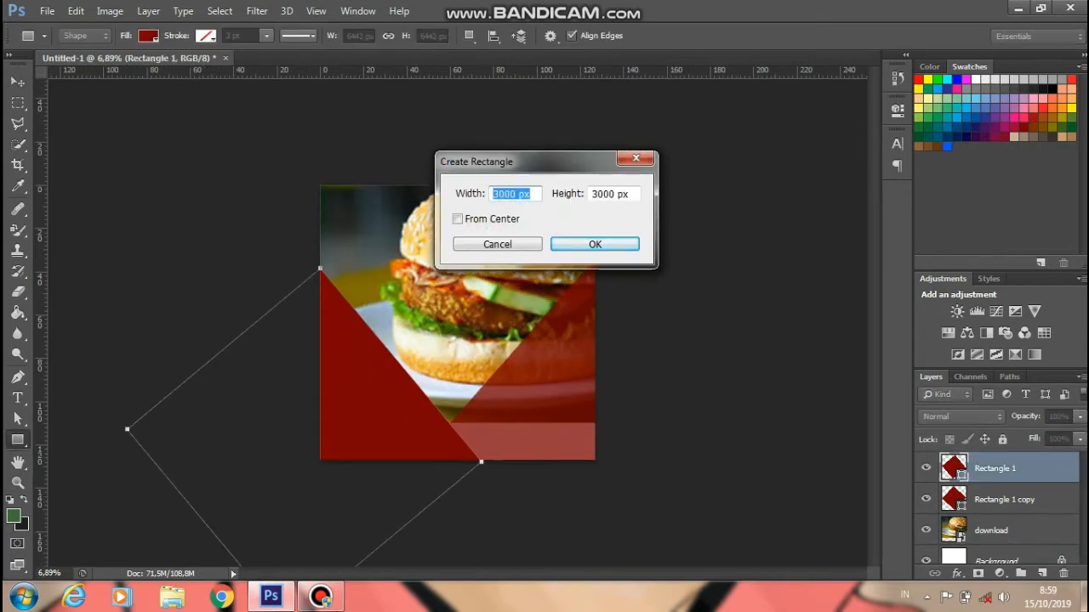
key(Escape)
click(1042, 573)
click(776, 277)
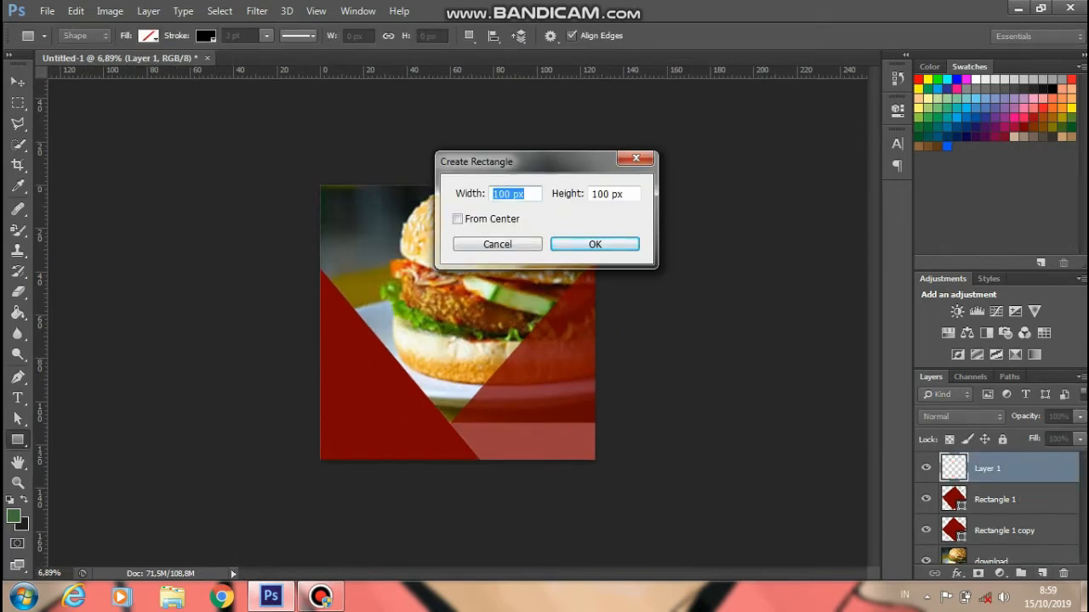
key(Escape)
- Draw a circle on the poster with the Ellipse tool
right_click(17, 440)
click(87, 467)
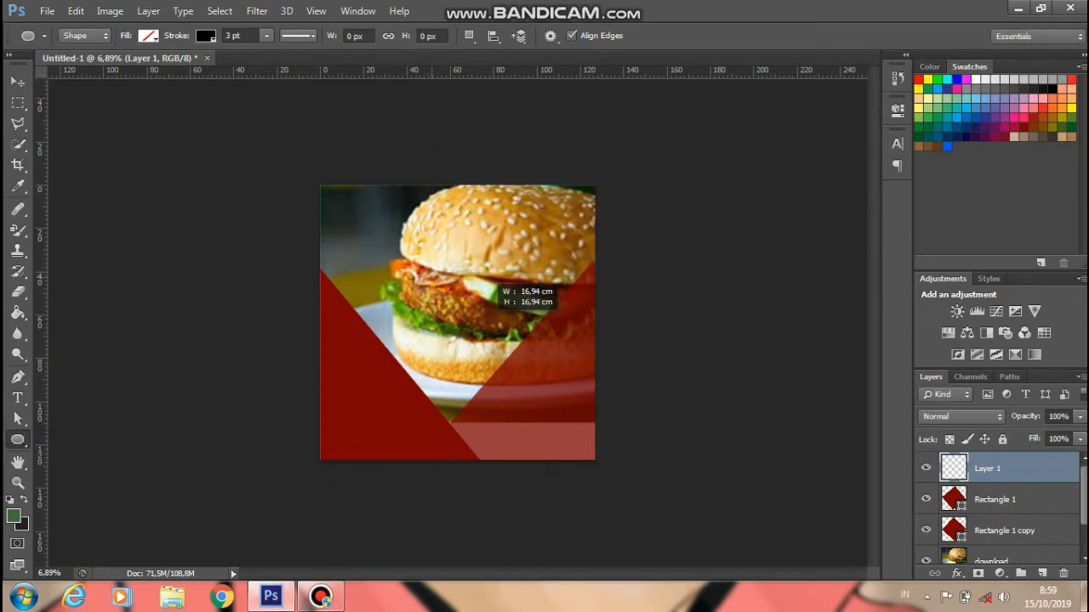
drag(496, 285, 494, 381)
right_click(494, 381)
click(564, 187)
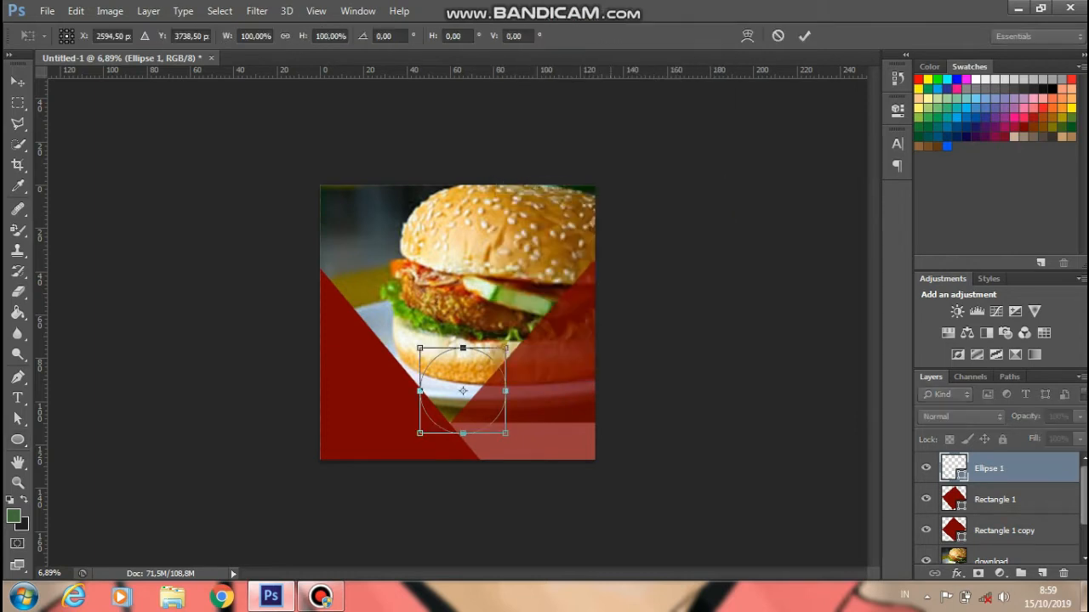
key(Return)
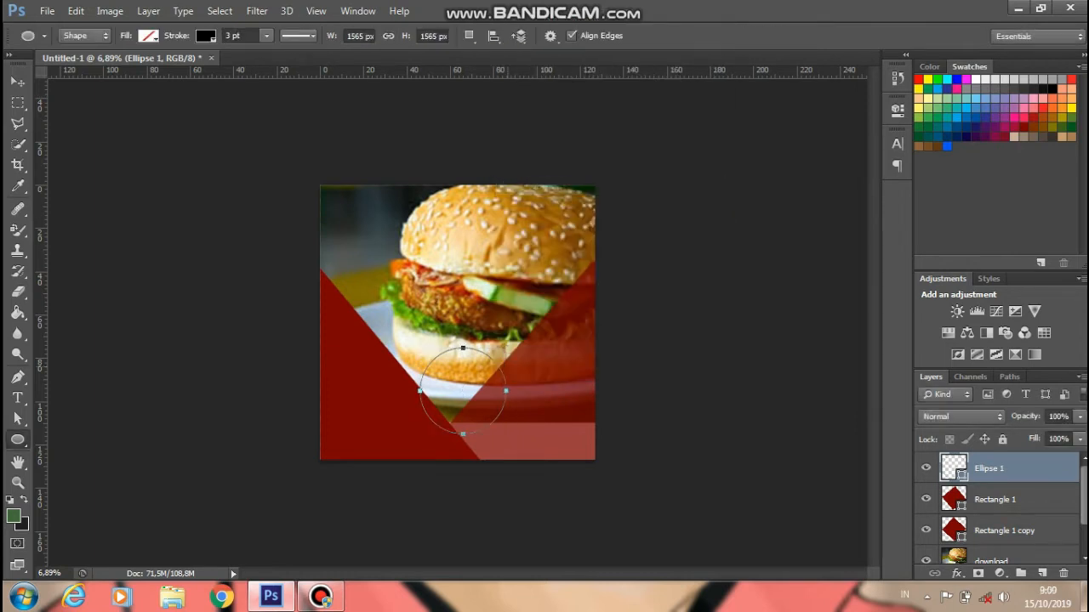
- Fill the circle with white and drag it toward the centre of the poster
click(149, 34)
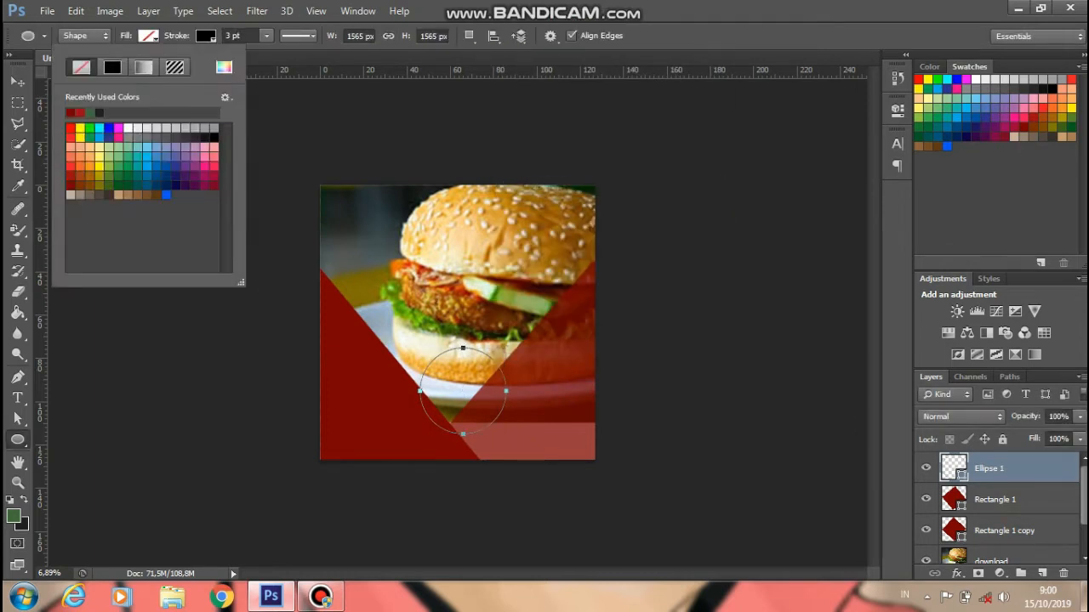
click(128, 128)
click(205, 35)
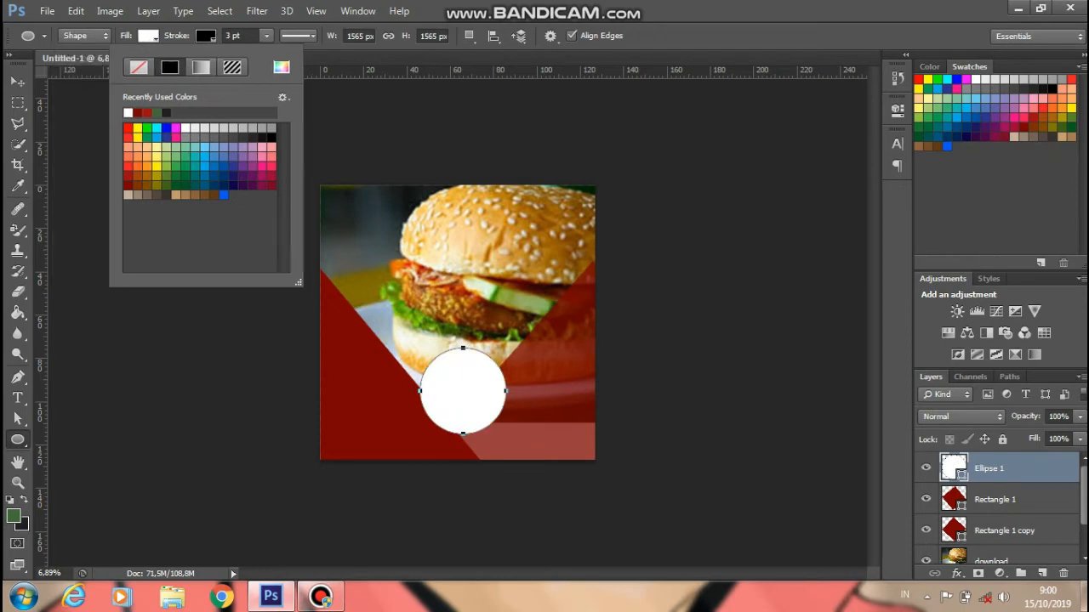
key(Escape)
scroll(479, 324, up, 3)
mouse_move(408, 340)
mouse_down()
mouse_move(519, 433)
mouse_move(532, 426)
mouse_move(536, 389)
mouse_up()
click(536, 389)
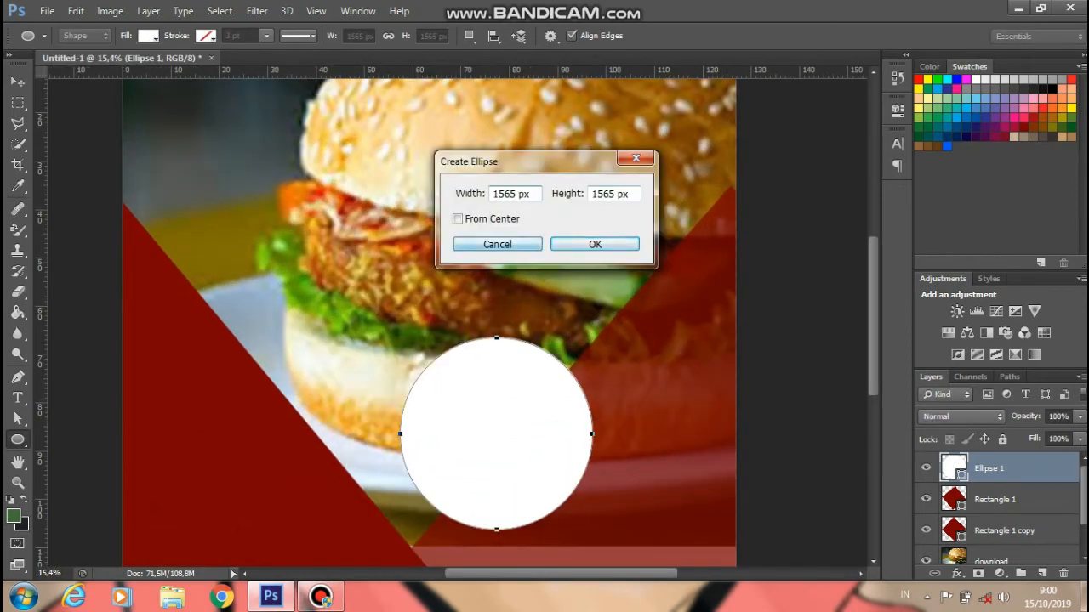
key(Escape)
- Select the Ellipse 1 layer, move the circle down, and shrink it slightly
key(v)
key(alt+s)
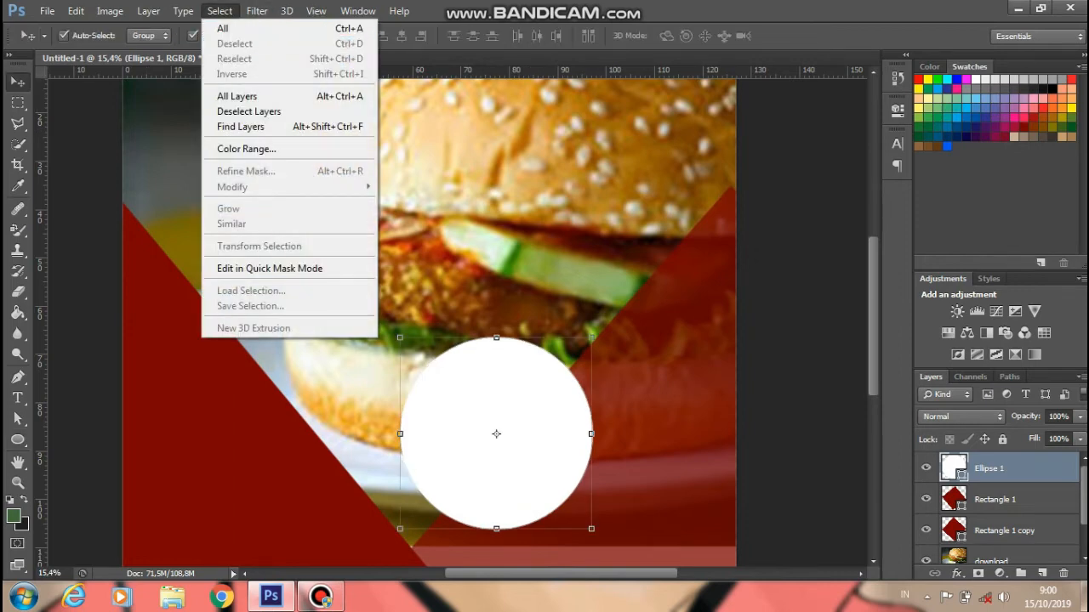
key(Escape)
scroll(496, 385, down, 6)
click(748, 340)
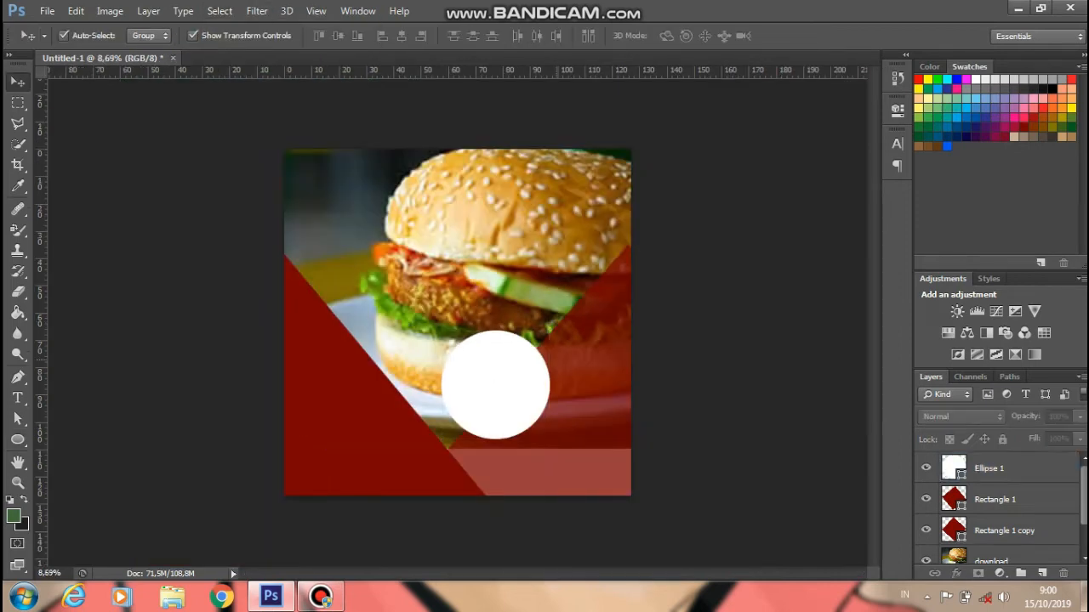
scroll(749, 340, up, 1)
click(749, 340)
click(550, 235)
mouse_move(499, 391)
mouse_down()
mouse_move(471, 416)
mouse_move(495, 388)
mouse_up()
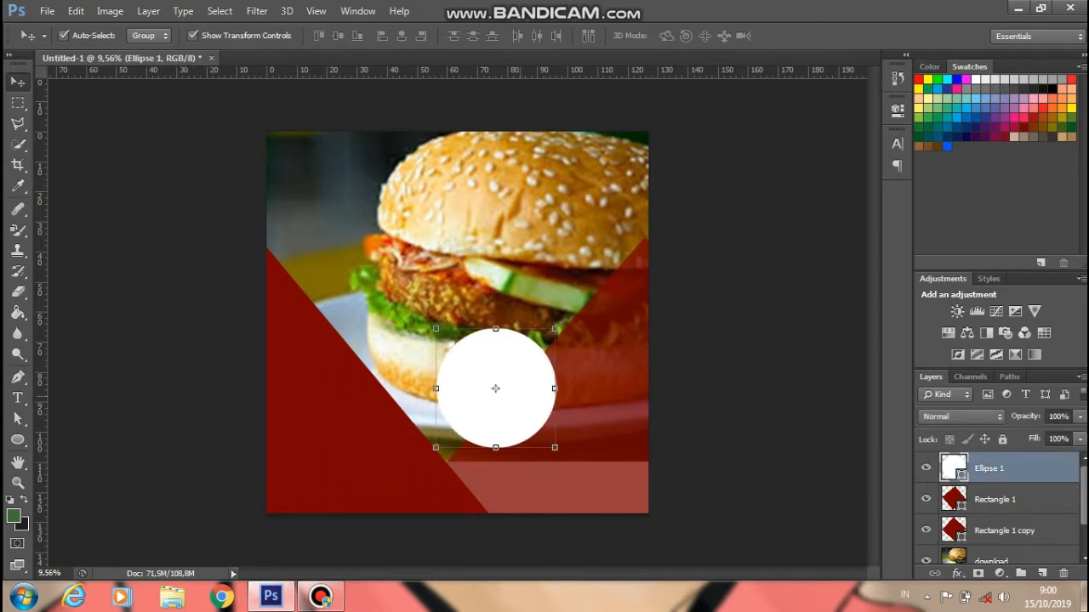
drag(554, 447, 538, 432)
key(Return)
- Enlarge the circle to about 112% over the triangles' notch and fit the poster on screen
drag(489, 382, 499, 393)
scroll(499, 393, up, 2)
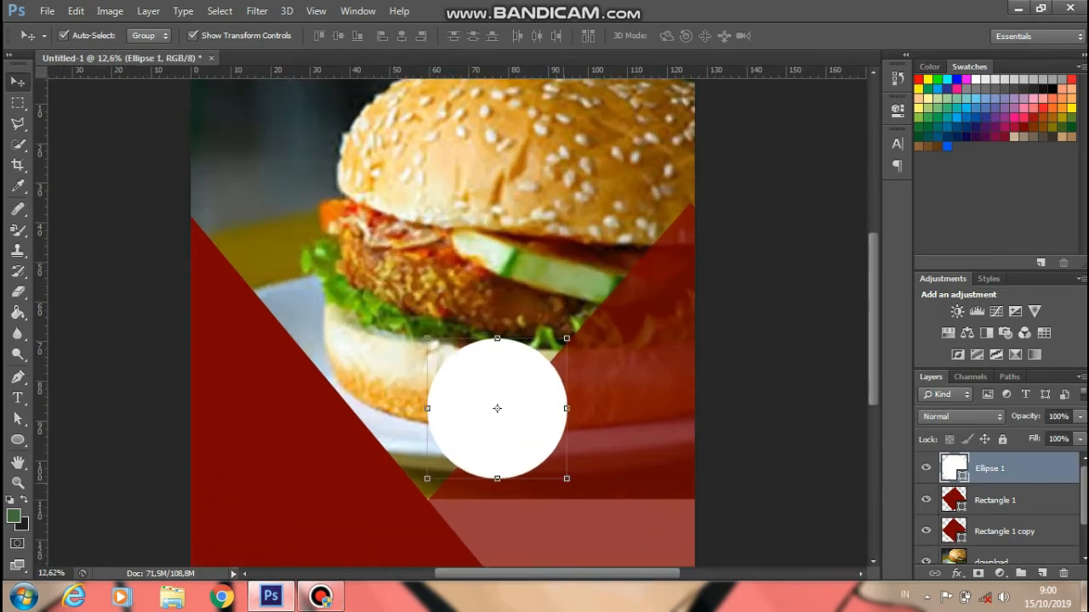
drag(567, 478, 582, 494)
drag(555, 436, 557, 433)
key(Return)
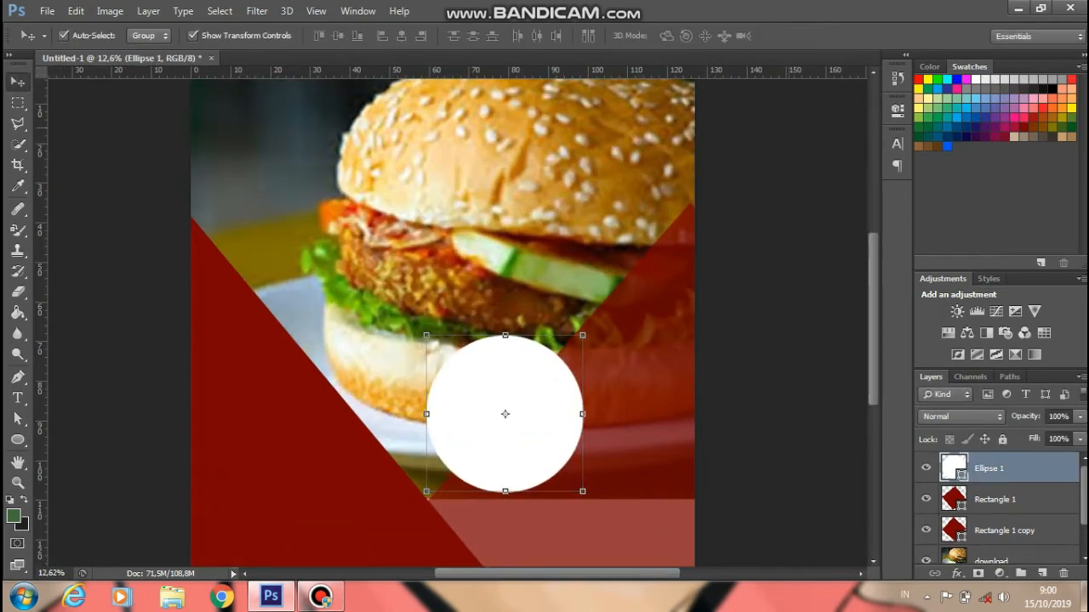
key(ctrl+minus)
key(ctrl+0)
click(17, 397)
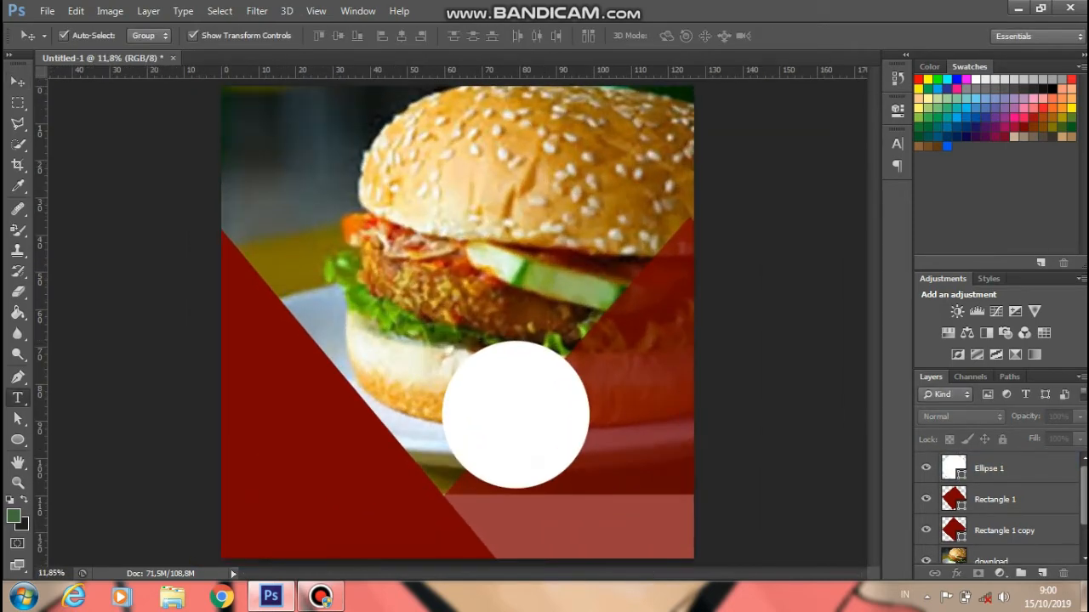
click(108, 394)
- Type '70 %' in the circle, scale it up, and set it in Calibri Bold
click(502, 384)
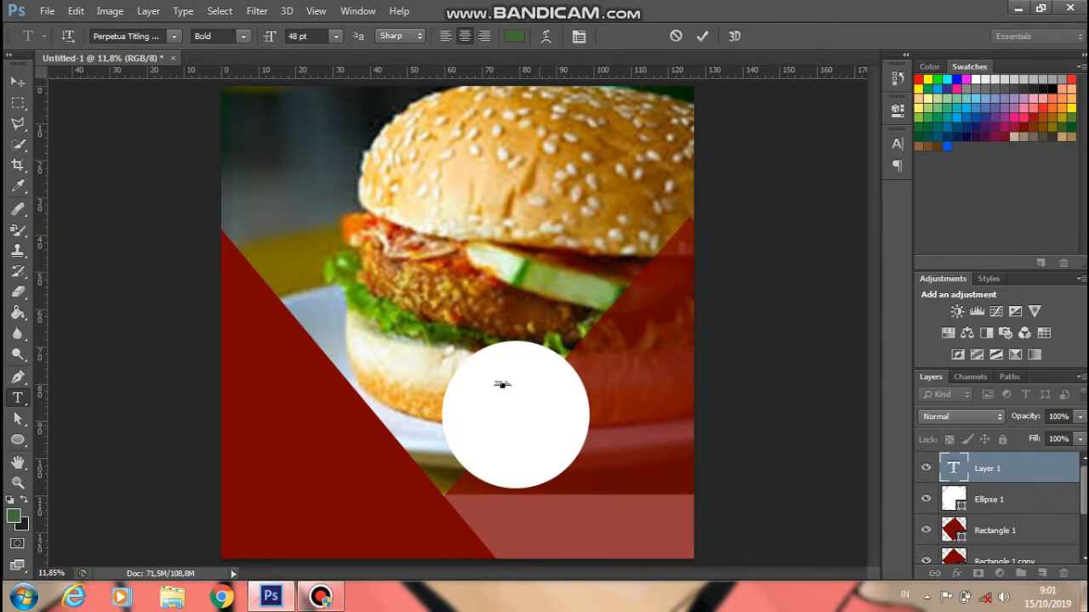
drag(509, 387, 544, 365)
key(ctrl+a)
click(202, 36)
click(243, 36)
click(243, 36)
click(174, 36)
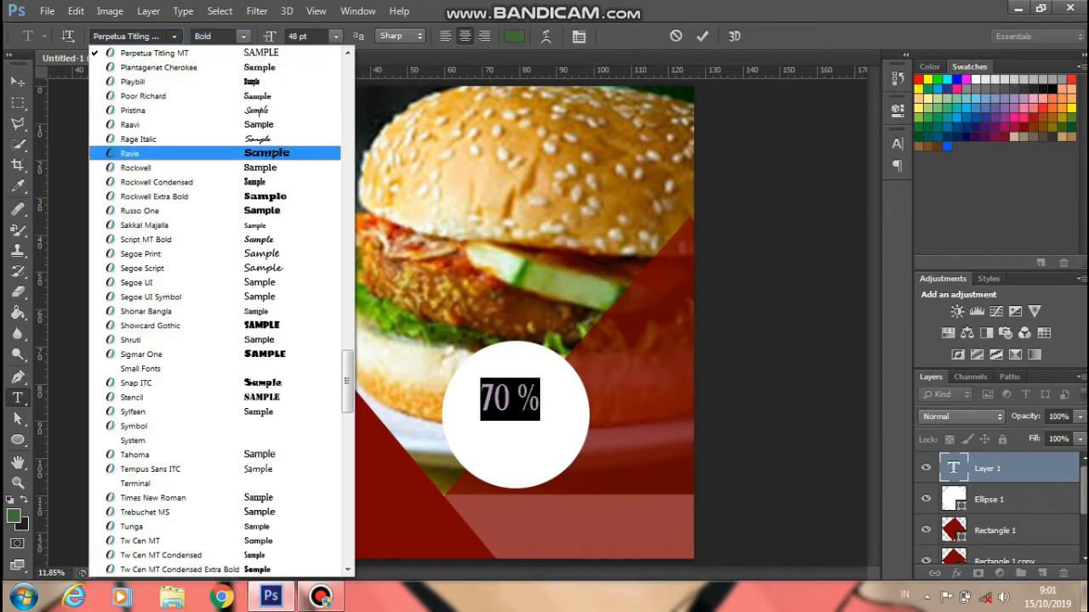
key(Up)
key(Up)
key(Up)
key(Up)
key(Up)
key(Up)
key(Up)
key(Up)
key(Up)
key(Up)
key(Up)
key(Up)
key(Up)
key(Up)
key(Up)
key(Up)
key(Up)
key(Up)
key(Up)
key(Up)
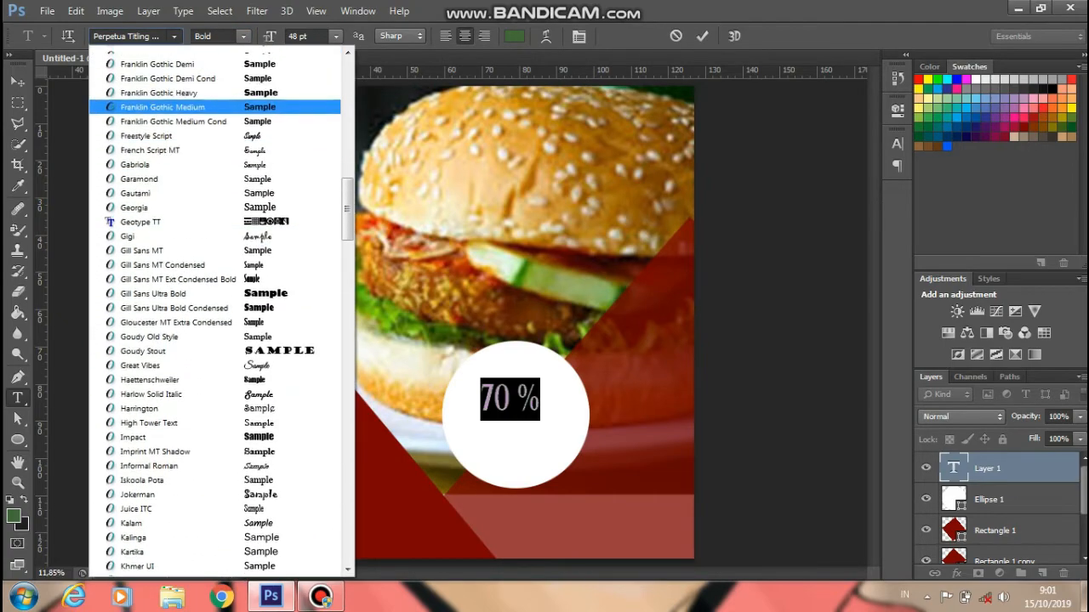
key(Down)
key(Down)
key(Down)
key(Down)
key(Down)
key(Down)
key(Down)
key(Down)
key(Down)
key(Down)
key(Down)
key(Down)
key(Down)
key(Down)
key(Down)
key(Down)
key(Down)
key(Down)
key(Down)
key(Down)
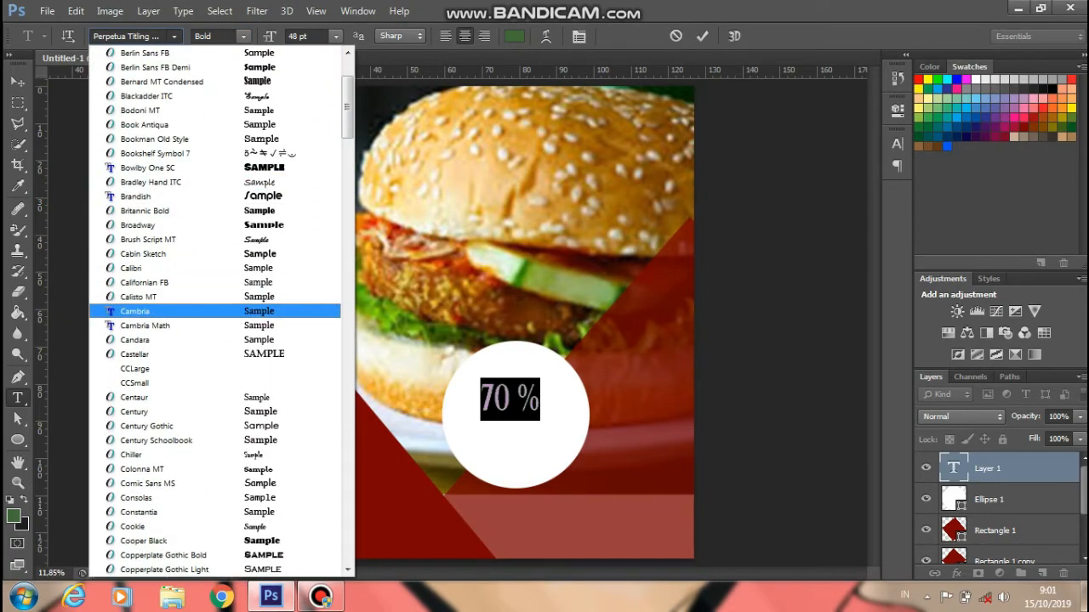
key(Up)
key(Up)
key(Up)
key(Tab)
key(Return)
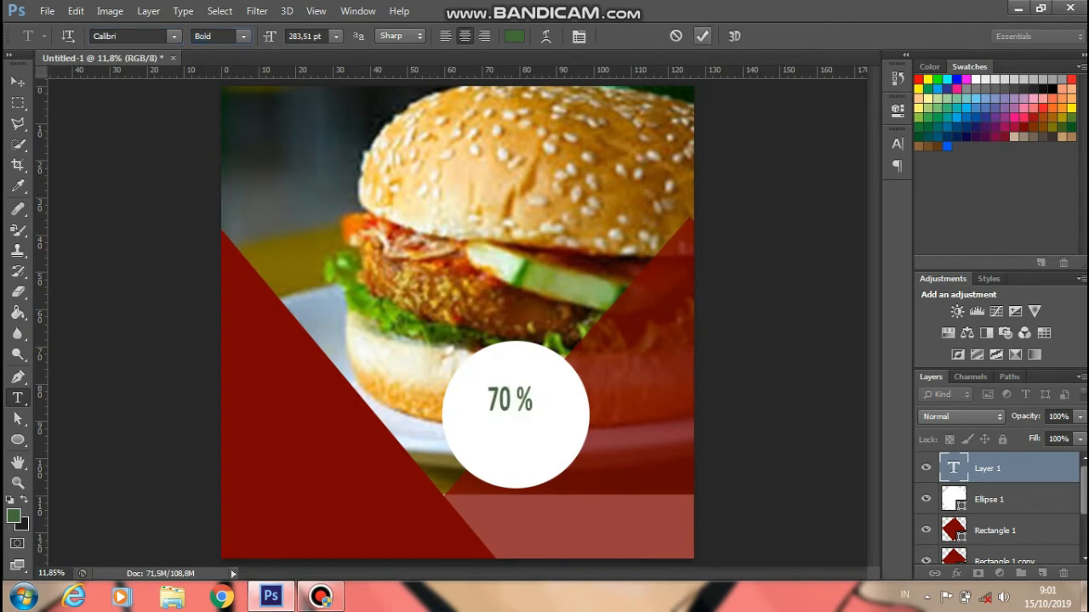
- Change the 70 % text colour to black (000000)
click(513, 36)
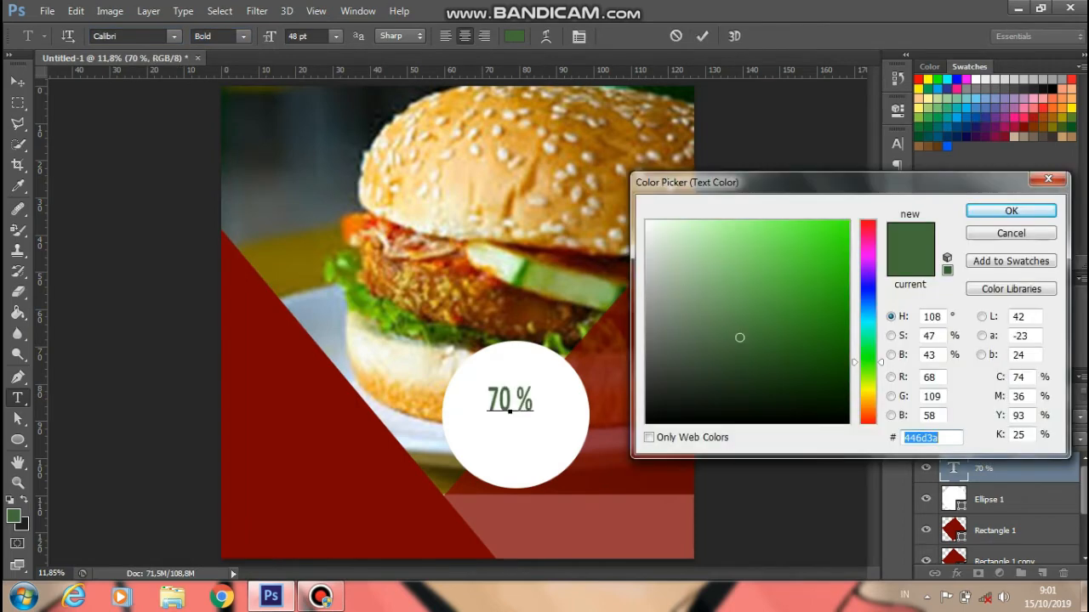
text(000000)
click(973, 212)
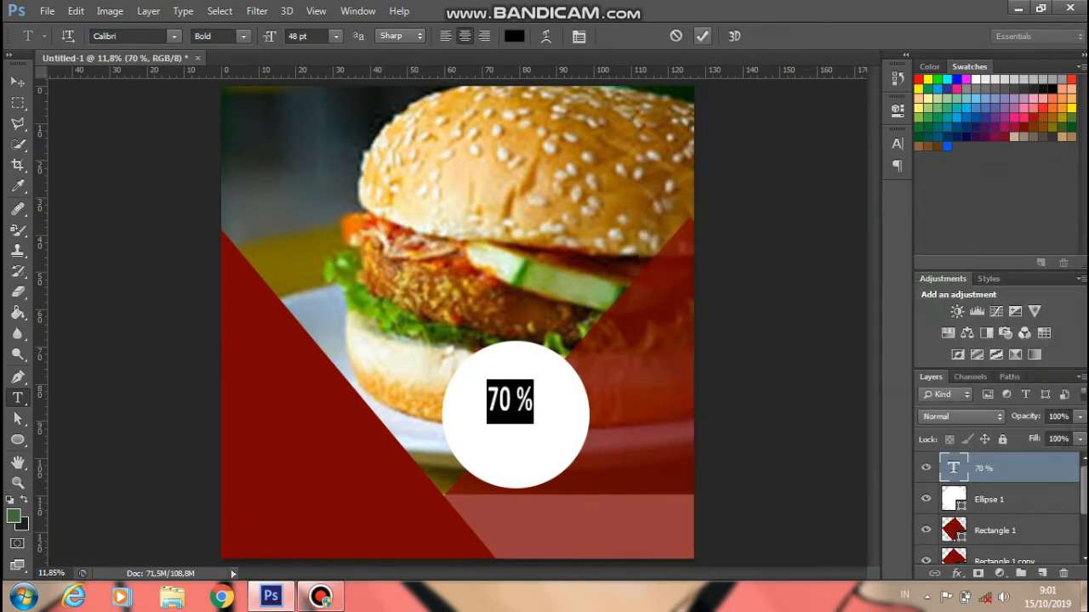
click(702, 35)
double_click(509, 398)
click(510, 400)
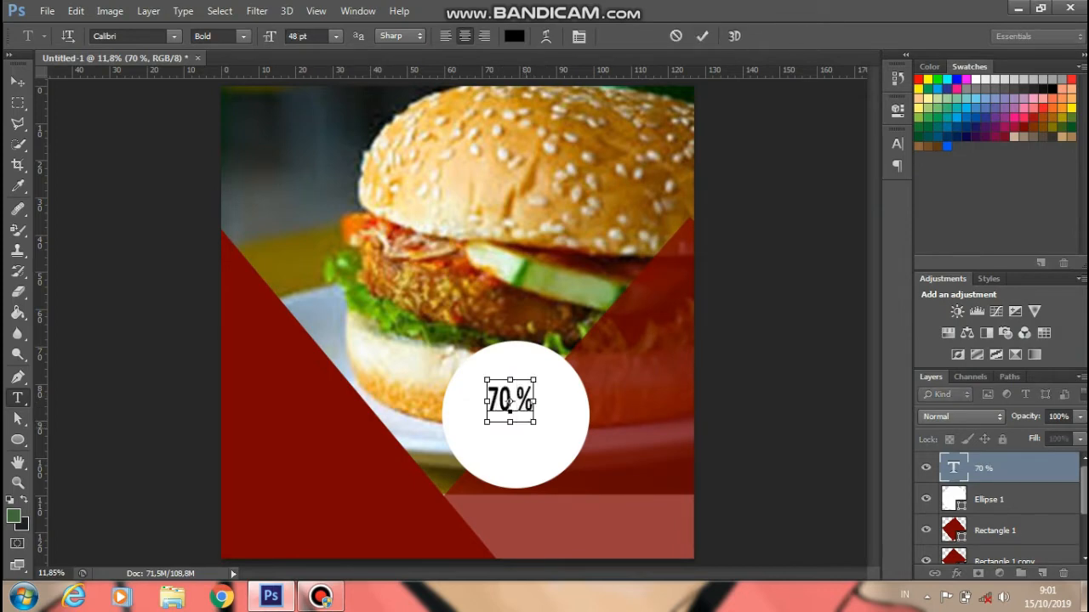
click(702, 36)
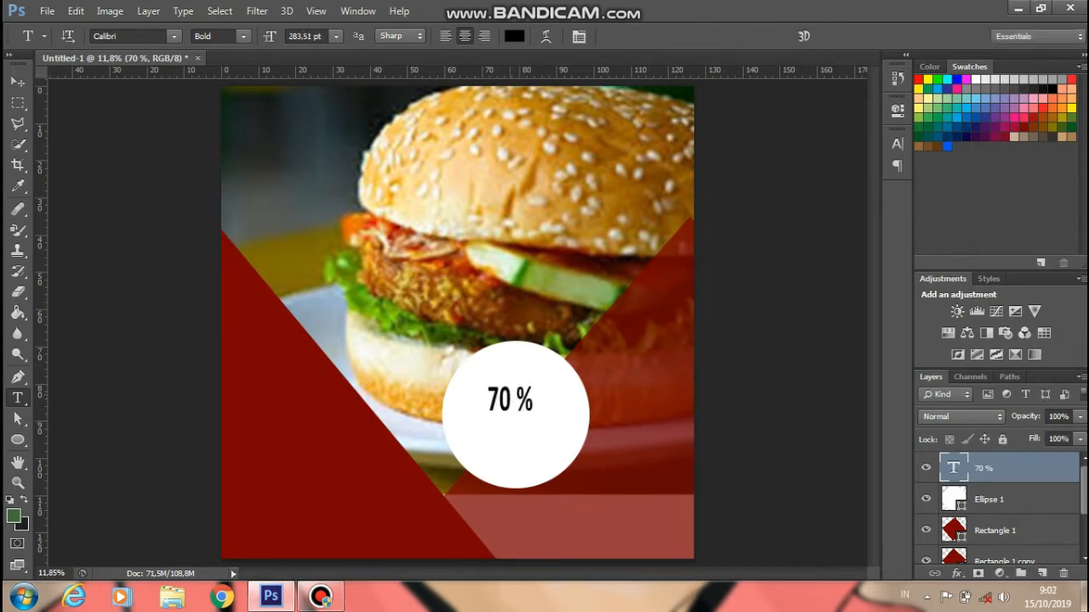
key(Escape)
- Enlarge the text, remove the space so it reads '70%', and centre it
double_click(509, 398)
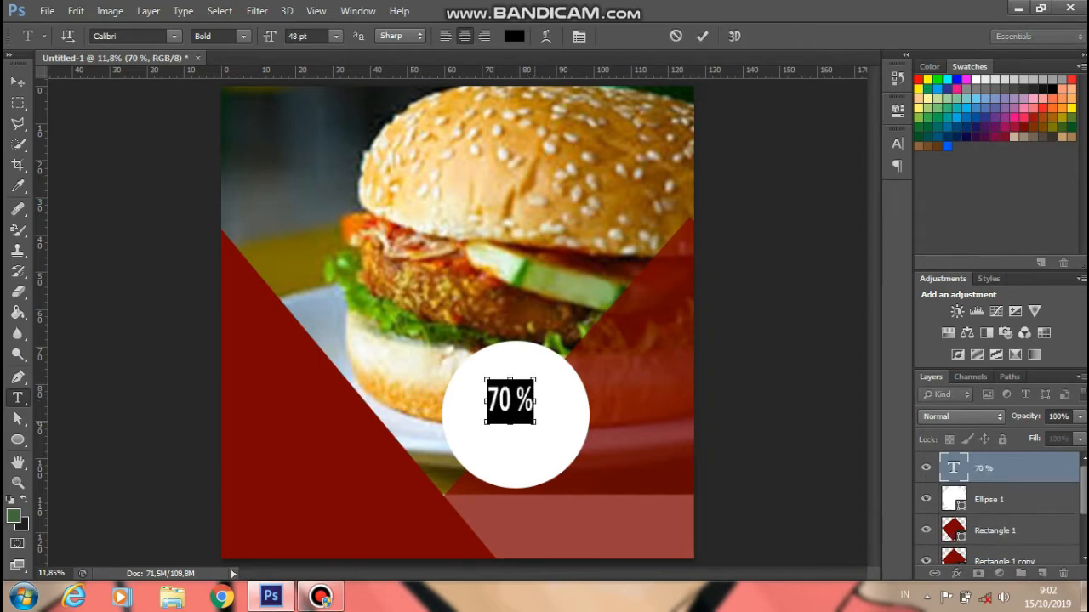
drag(534, 380, 548, 362)
key(ctrl+Return)
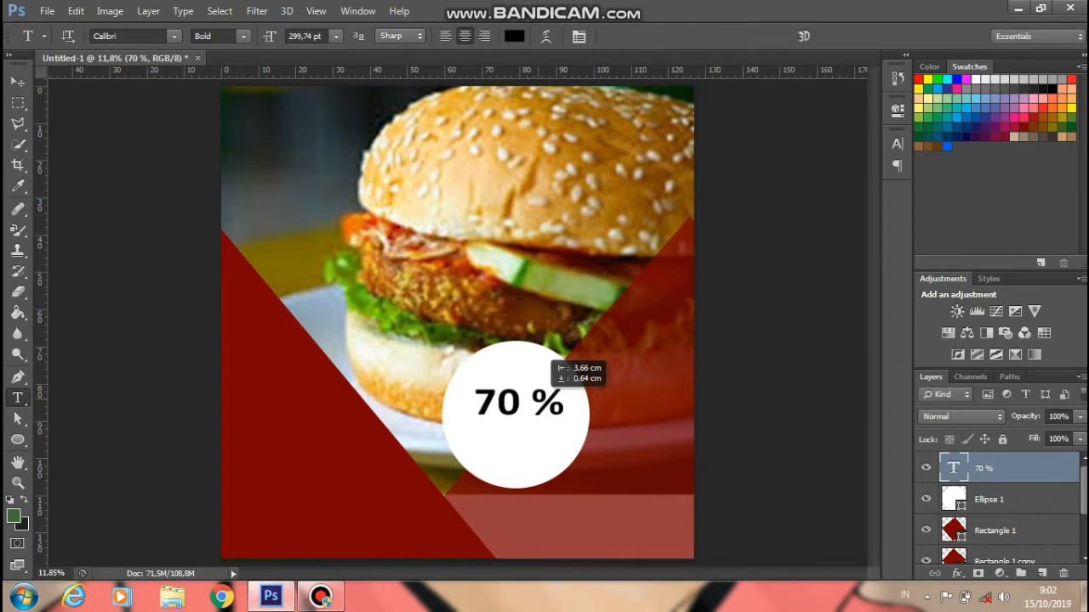
click(524, 400)
key(BackSpace)
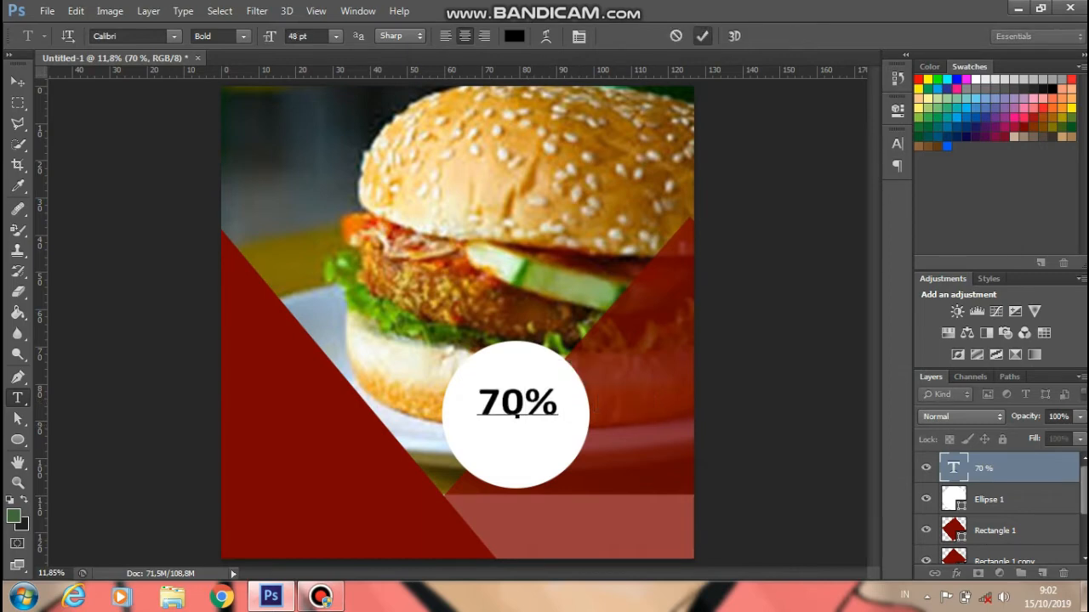
key(ctrl+Return)
drag(535, 365, 541, 364)
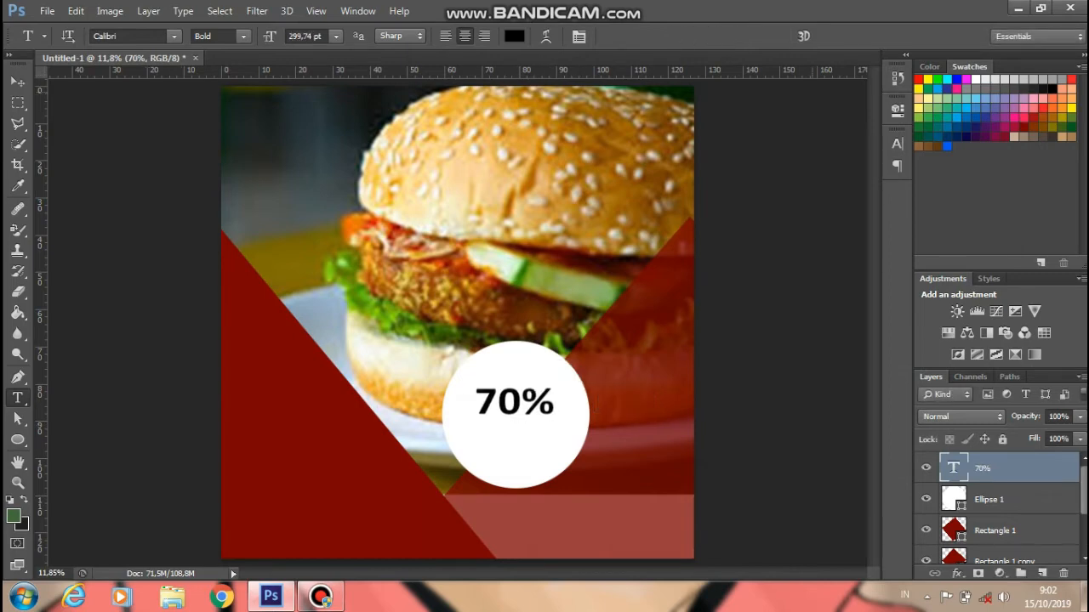
scroll(457, 323, down, 2)
click(495, 373)
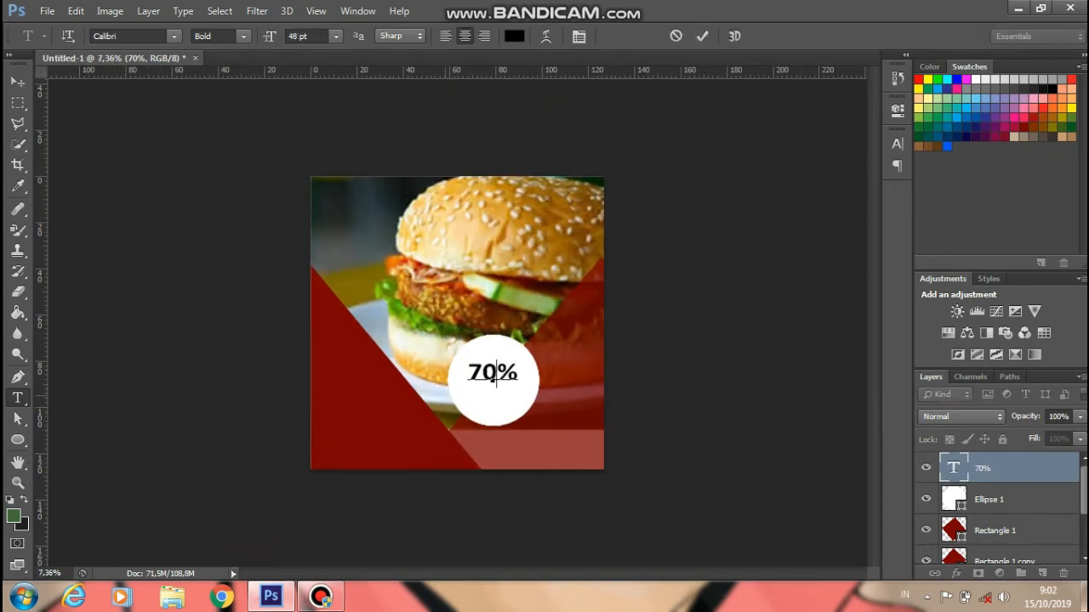
key(ctrl+a)
key(ctrl+Return)
- Add a second text line below 70% and enlarge it
scroll(458, 326, up, 2)
click(484, 399)
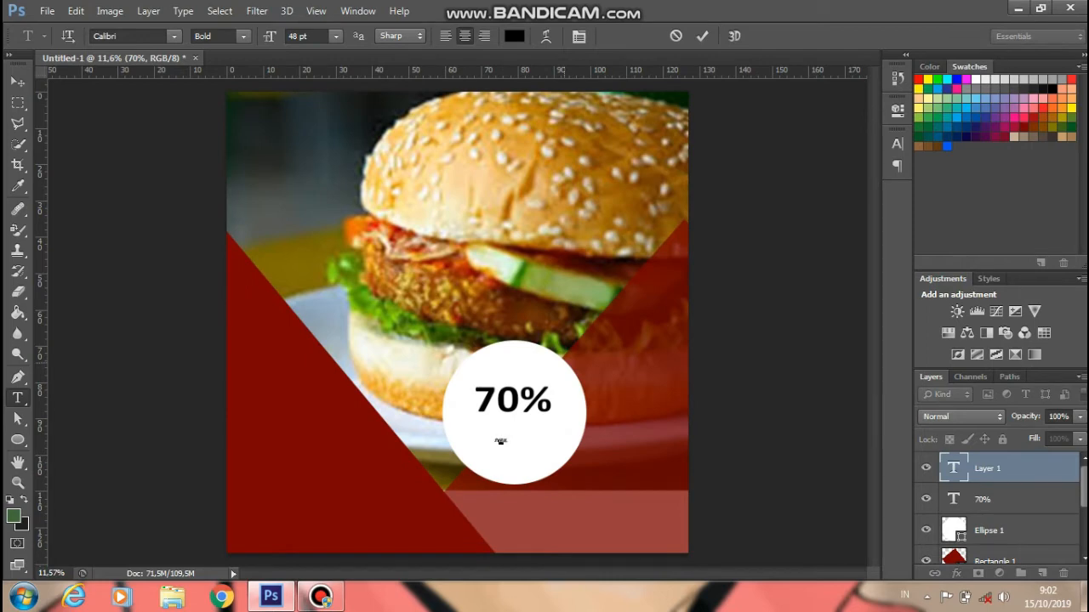
text(OFF)
drag(513, 446, 566, 433)
- Retype the second line as 'DISKON' and commit it
key(BackSpace)
key(BackSpace)
text(iskon)
key(BackSpace)
key(BackSpace)
key(BackSpace)
text(con)
key(BackSpace)
key(BackSpace)
key(BackSpace)
key(BackSpace)
text(skon)
key(BackSpace)
key(BackSpace)
key(BackSpace)
key(BackSpace)
key(BackSpace)
key(BackSpace)
text(djs)
key(BackSpace)
key(BackSpace)
key(BackSpace)
text(DJS)
key(BackSpace)
key(BackSpace)
text(ISKON)
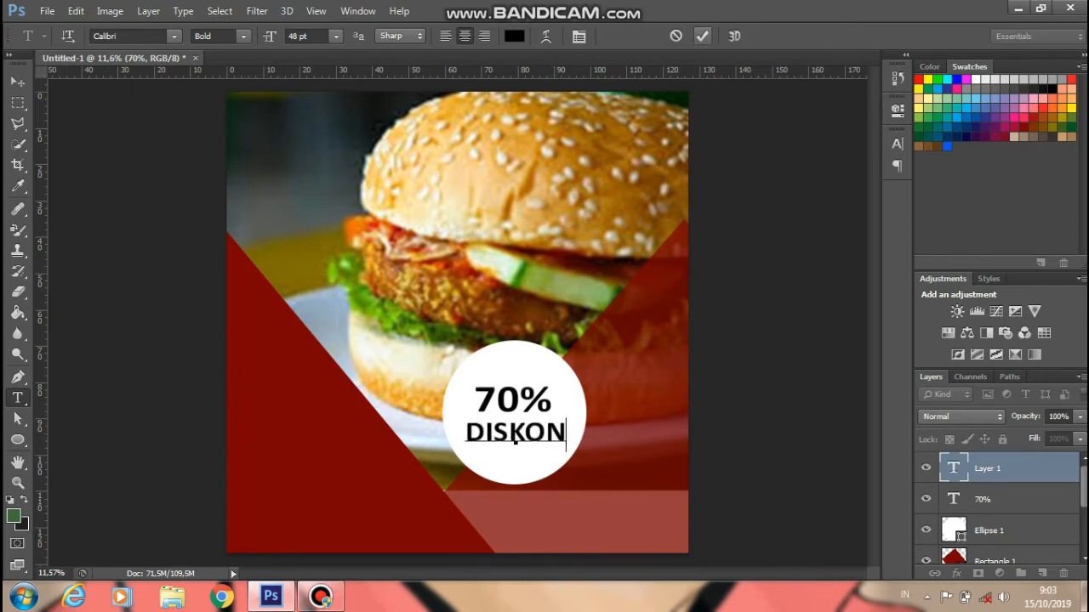
key(ctrl+Return)
- Nudge 70% up and move DISKON slightly down beneath it
drag(516, 399, 518, 394)
ctrl+click(517, 433)
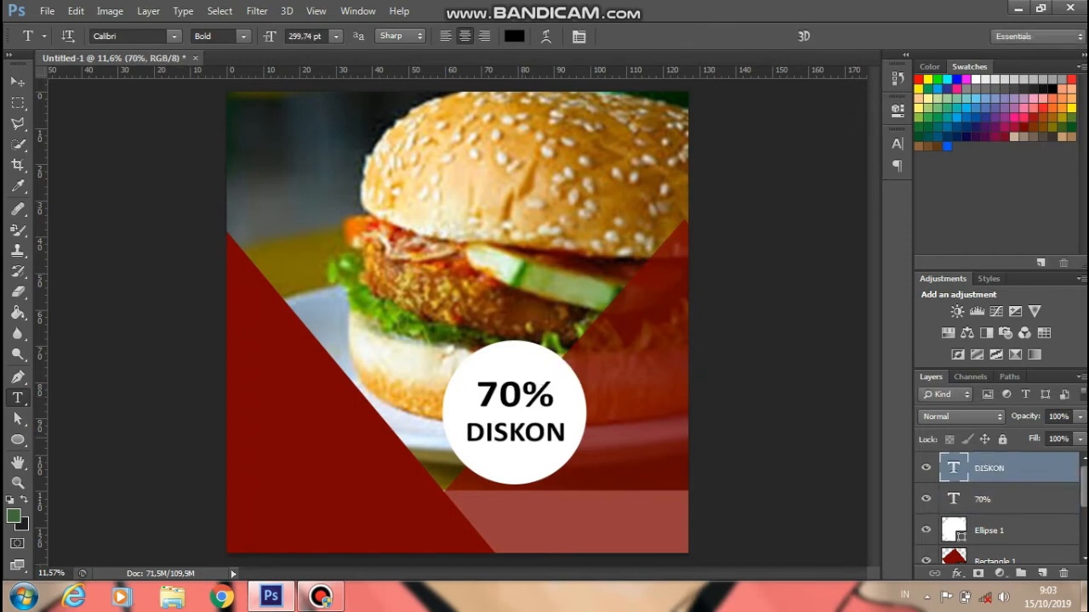
drag(517, 433, 517, 435)
scroll(458, 321, down, 3)
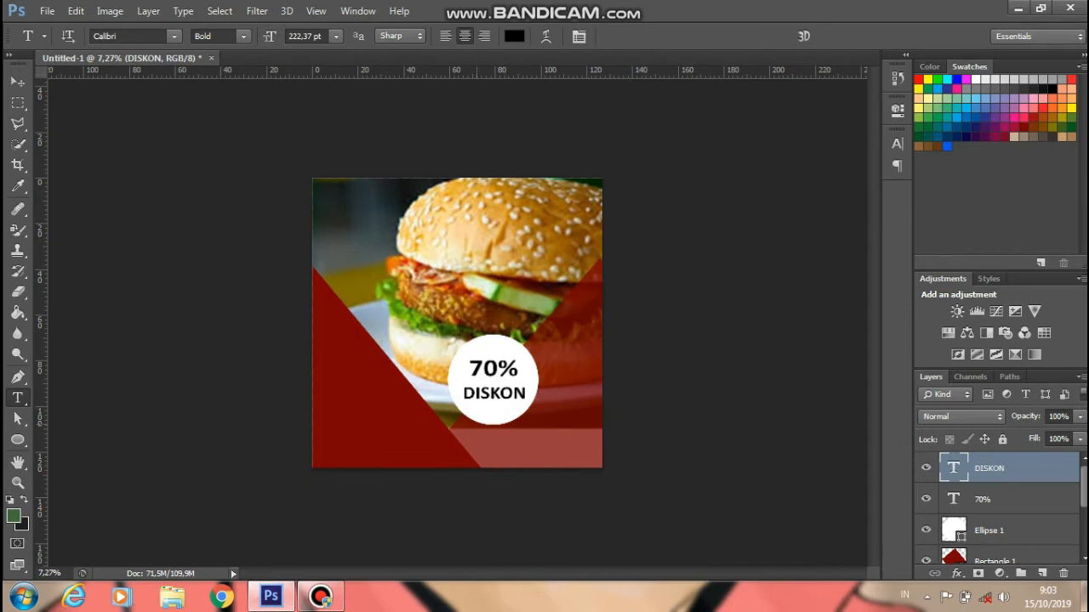
scroll(457, 322, up, 1)
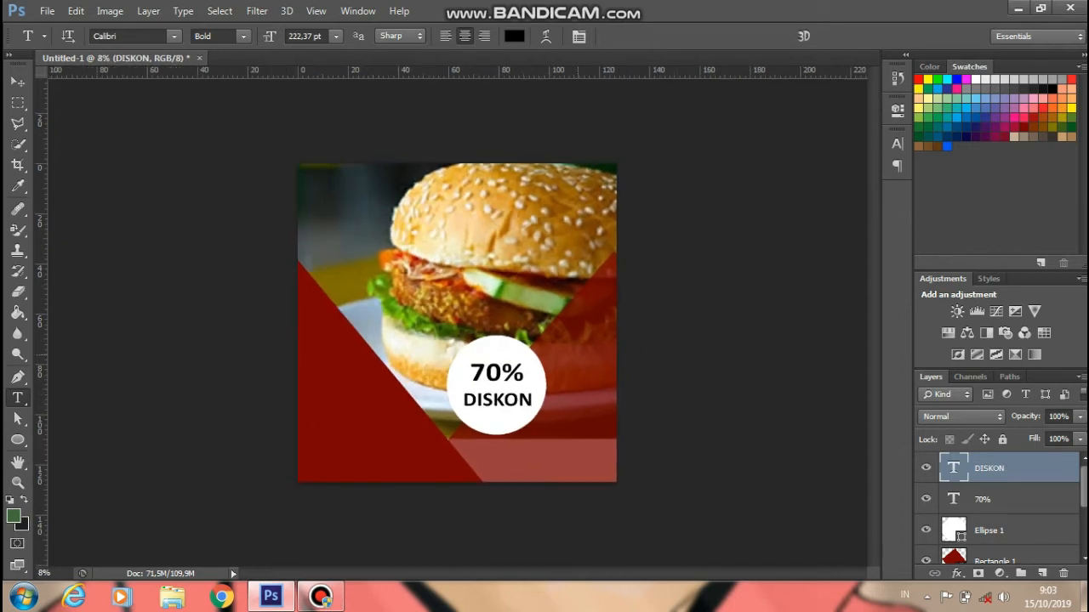
click(574, 353)
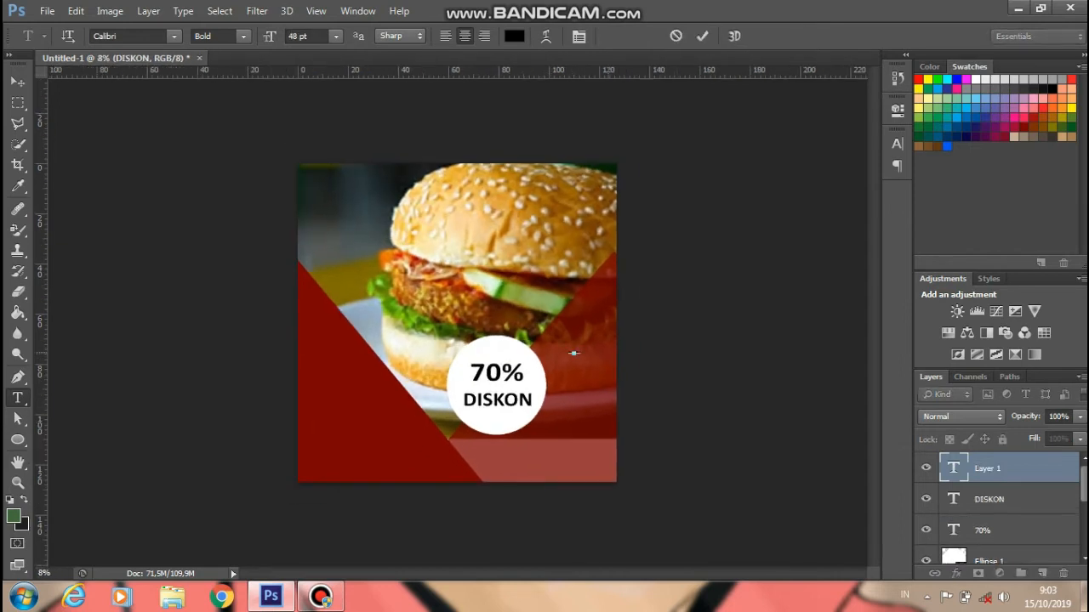
- Add an enlarged 'Burger' label to the right of the circle
mouse_move(565, 347)
mouse_down()
mouse_move(633, 379)
mouse_move(572, 356)
mouse_up()
text(burger)
key(ctrl+Return)
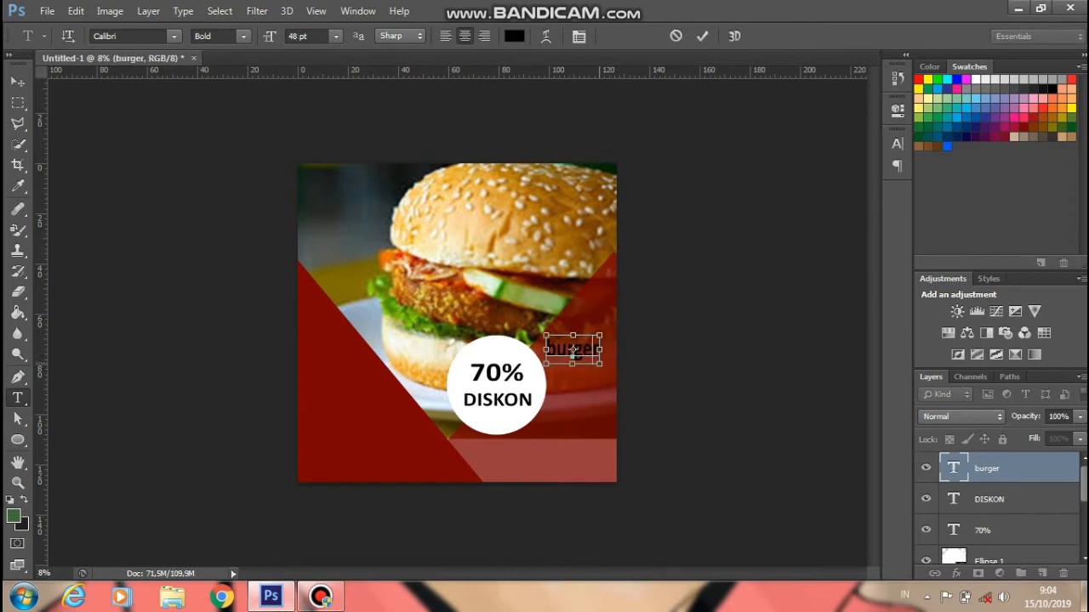
drag(600, 349, 609, 349)
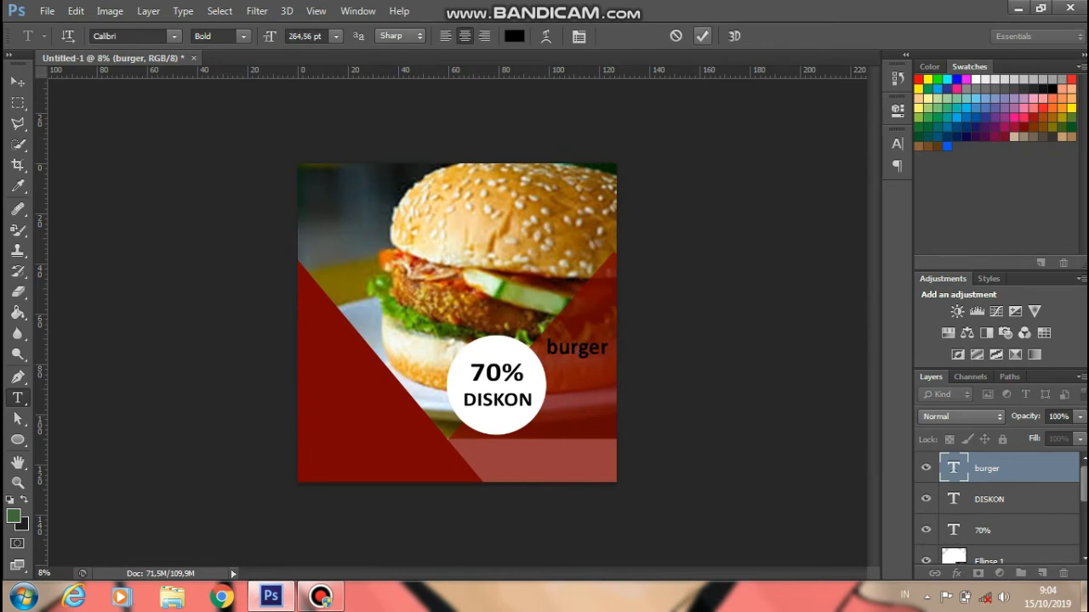
scroll(578, 354, up, 2)
scroll(600, 361, down, 1)
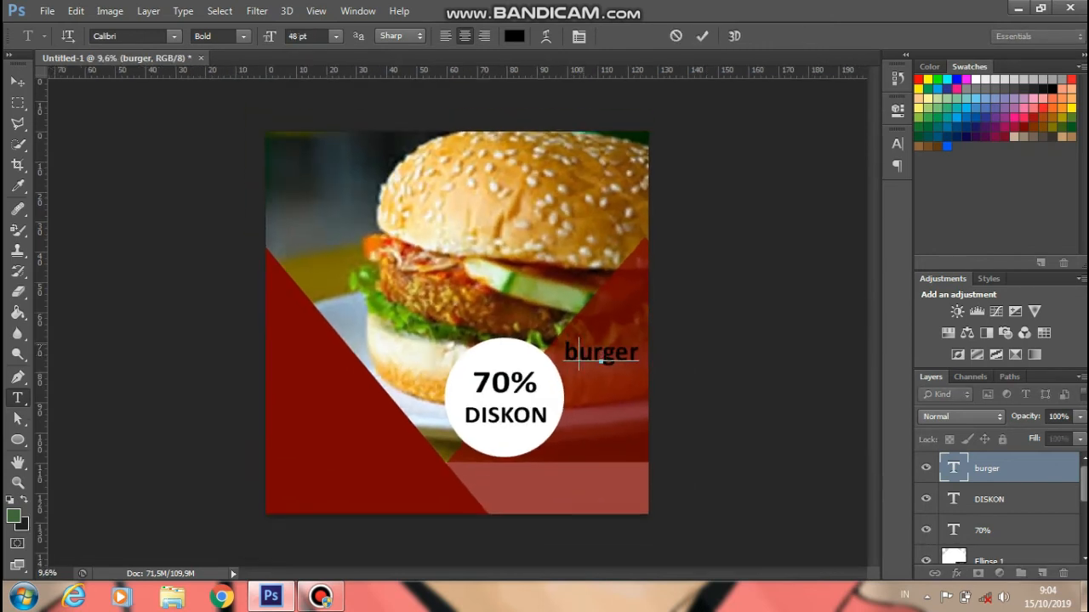
key(BackSpace)
text(b)
key(BackSpace)
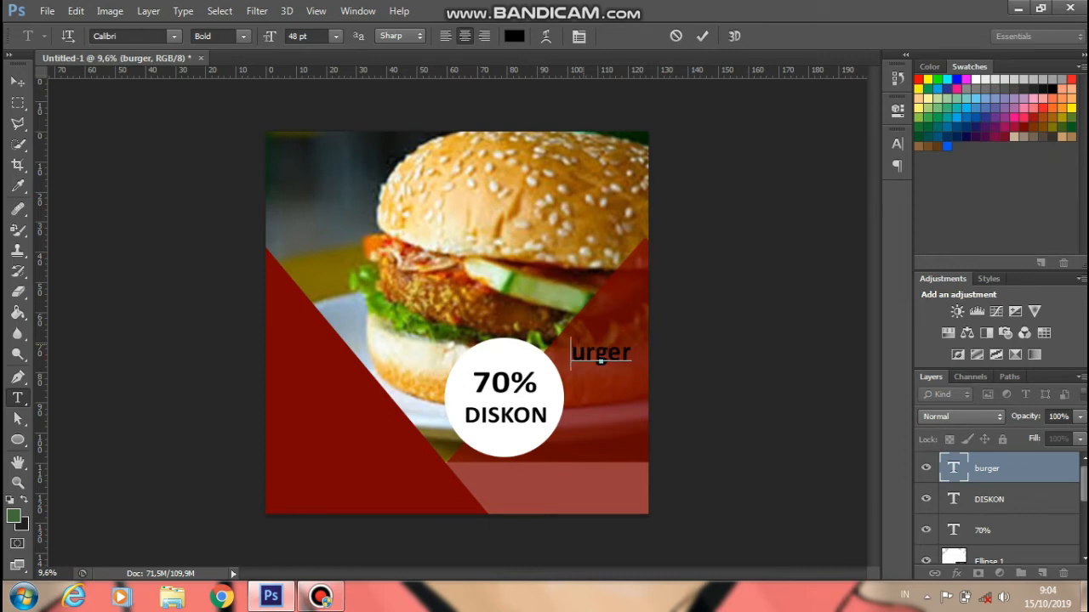
text(B)
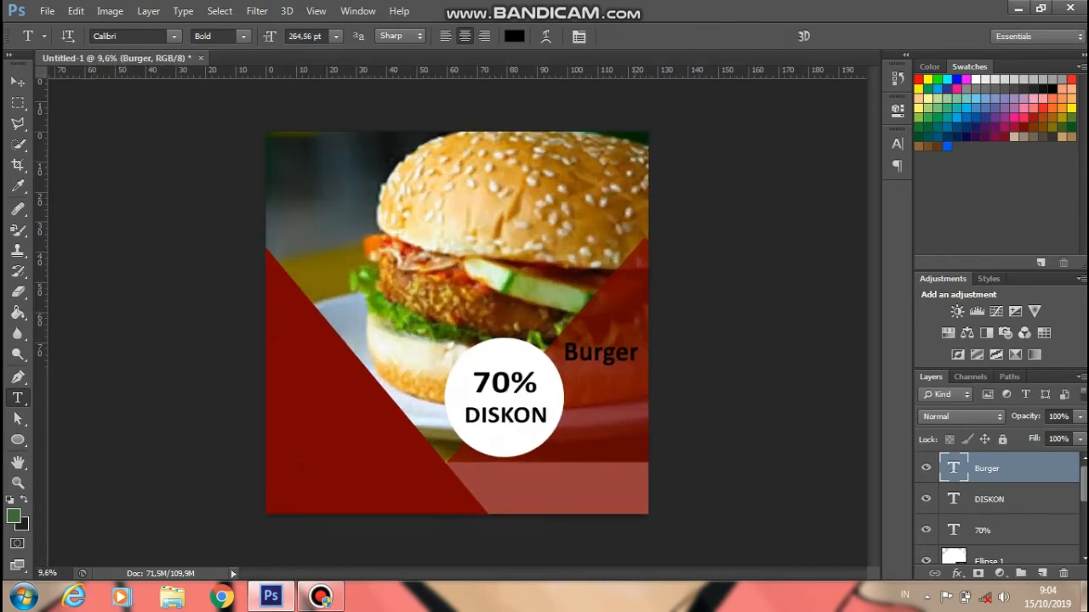
- Recolour the Burger text pale pink (#ddc5c5) and begin a text line at bottom-left
double_click(600, 361)
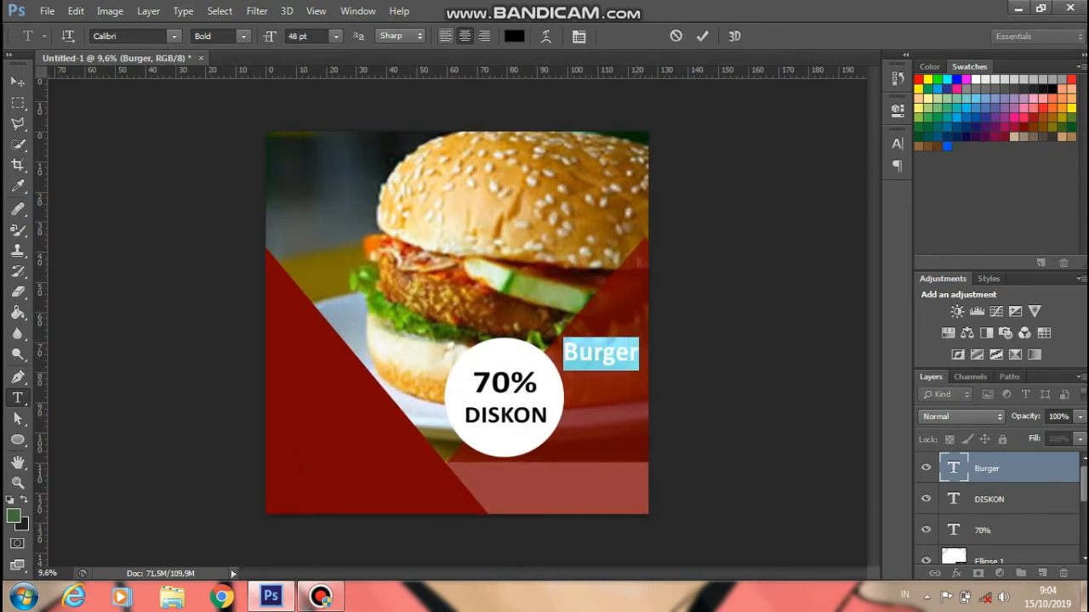
click(514, 36)
click(668, 248)
click(1011, 210)
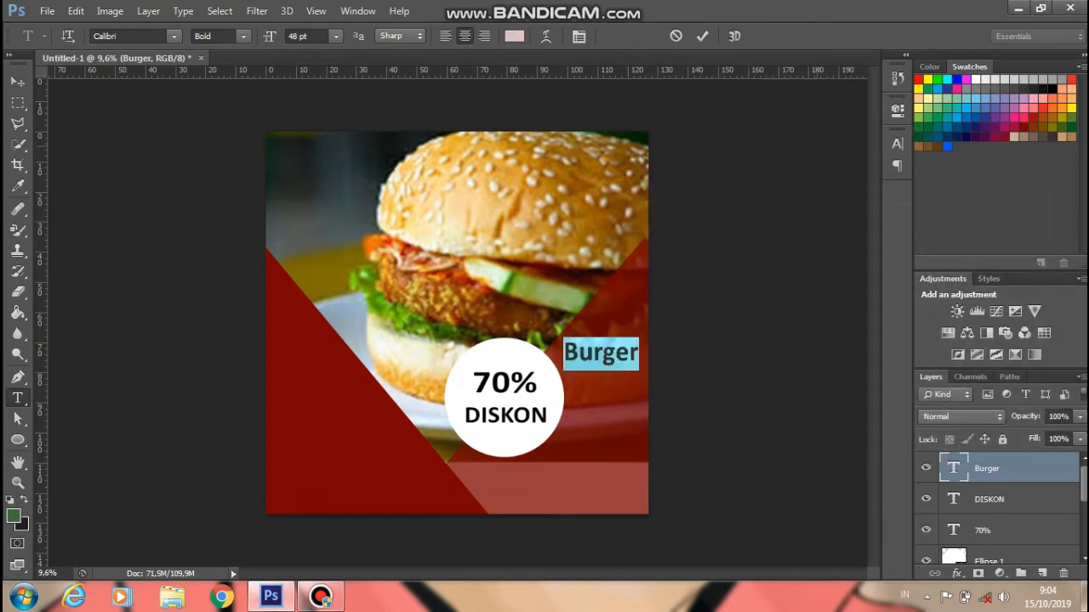
click(702, 36)
key(ctrl+minus)
key(ctrl+plus)
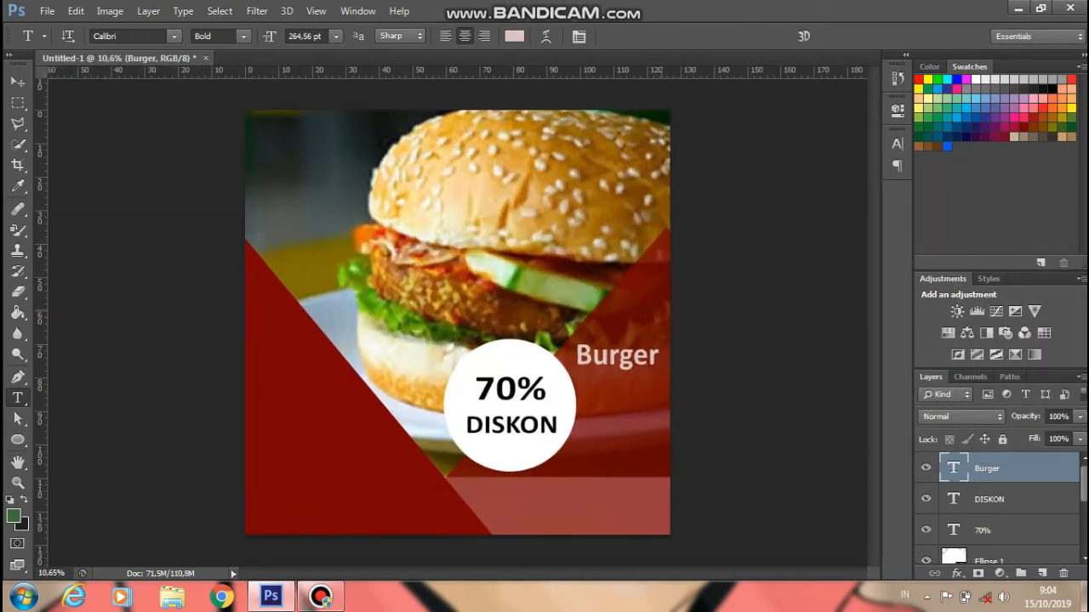
click(274, 524)
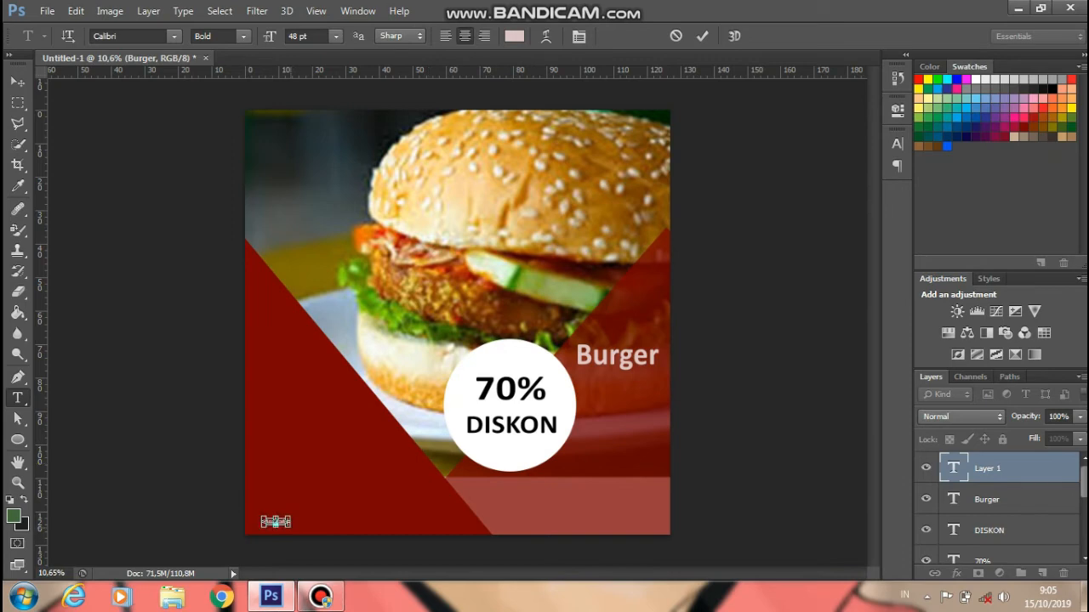
- Try a 60 pt More Info text at bottom-left, then discard it
drag(289, 528, 299, 535)
key(ctrl+a)
click(336, 35)
click(323, 289)
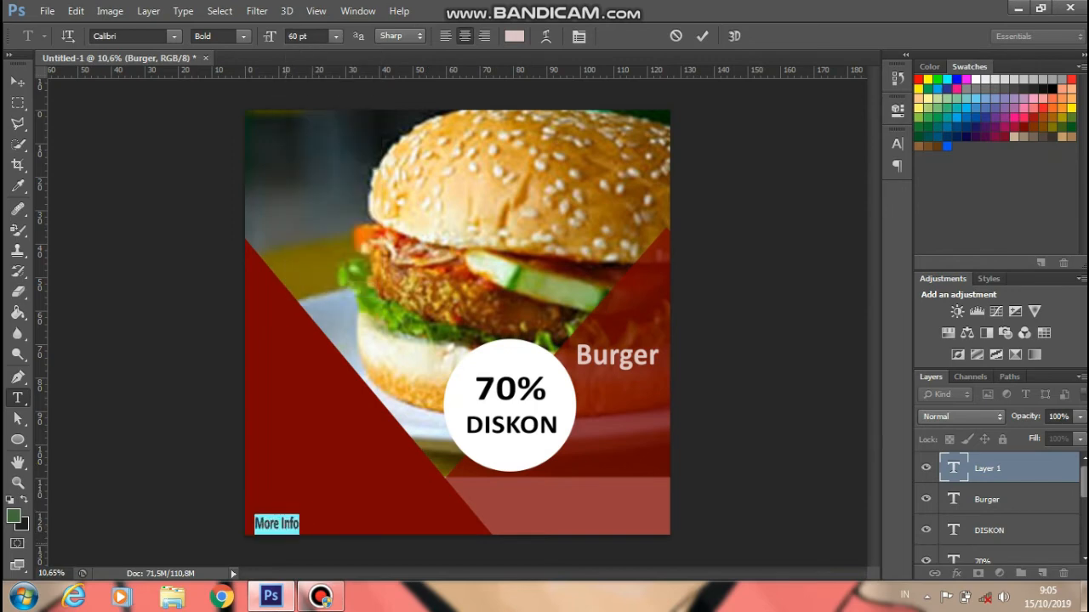
drag(305, 517, 304, 516)
key(Escape)
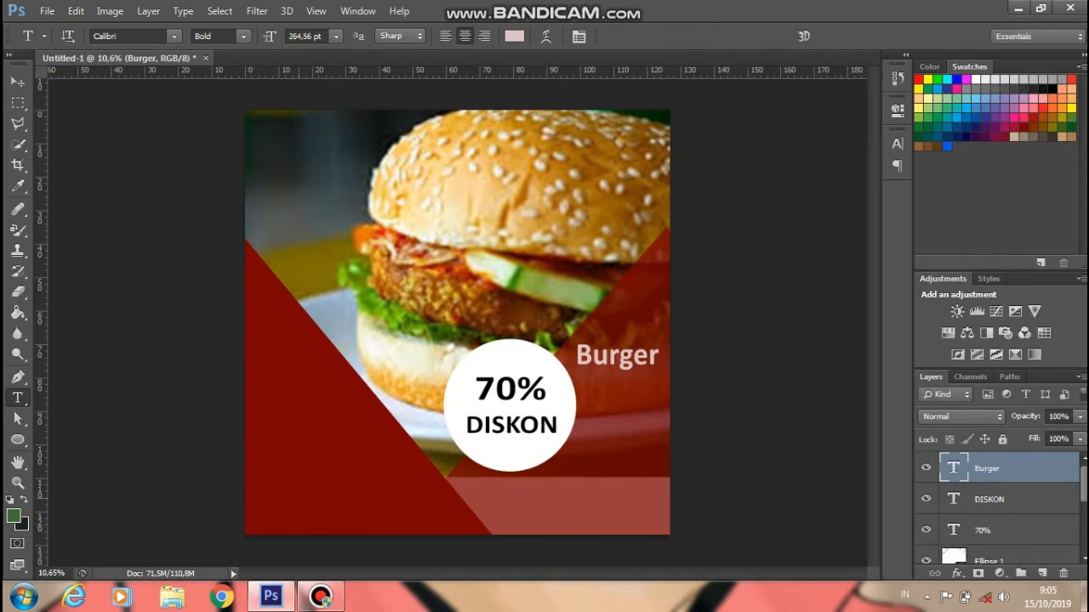
- Start a fresh, enlarged 'More info' line at bottom-left in Regular weight
click(280, 516)
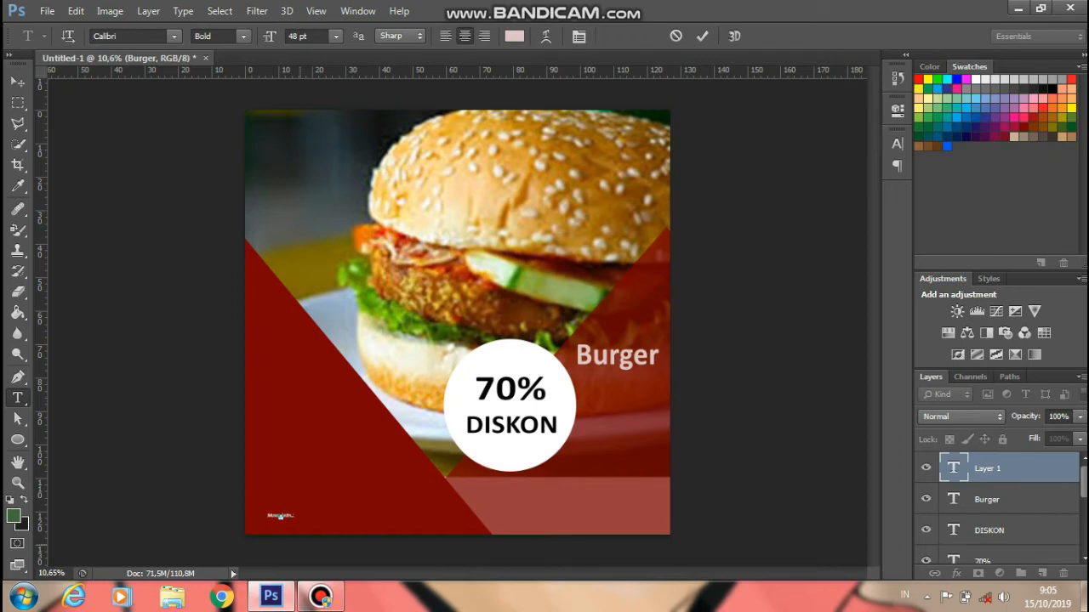
mouse_move(294, 519)
mouse_down()
mouse_move(336, 527)
mouse_move(288, 505)
mouse_move(284, 522)
mouse_up()
triple_click(284, 521)
click(219, 36)
click(214, 49)
- Type the contact phone number after 'More info'
click(314, 520)
text(00)
key(BackSpace)
text(8)
key(BackSpace)
key(BackSpace)
key(BackSpace)
key(BackSpace)
key(BackSpace)
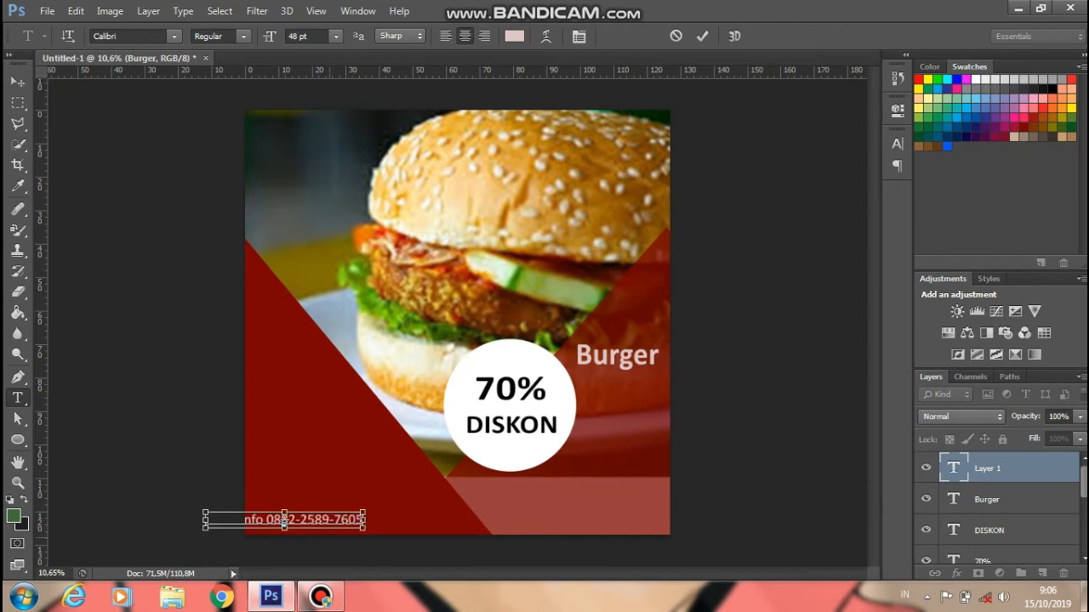
- Move the line onto the poster's bottom-left, add the colon after 'More info', and commit
drag(284, 520, 333, 500)
click(701, 36)
click(334, 502)
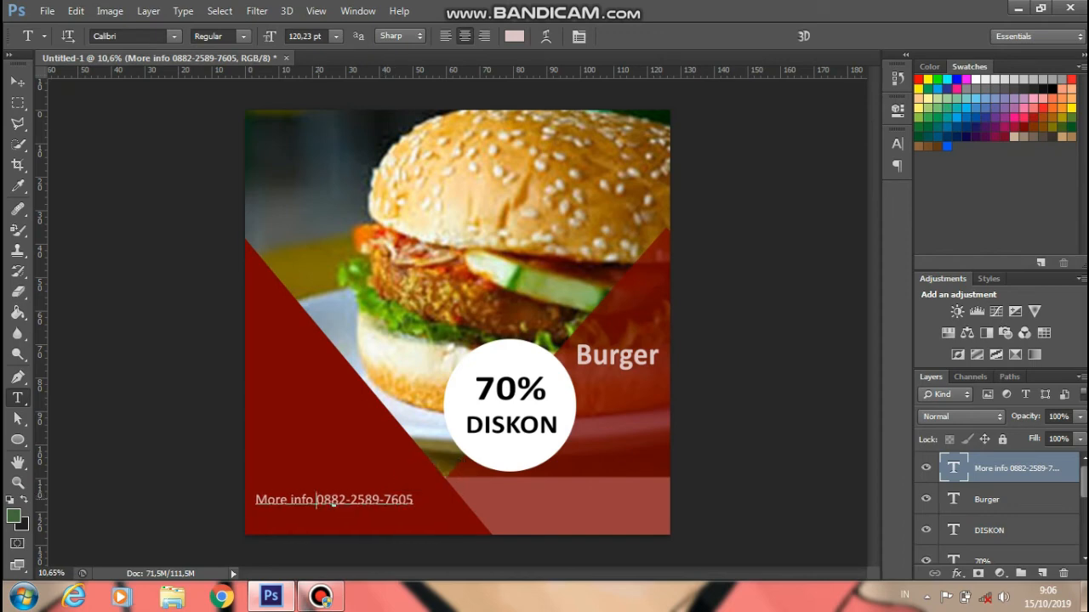
text(:)
key(ctrl+Return)
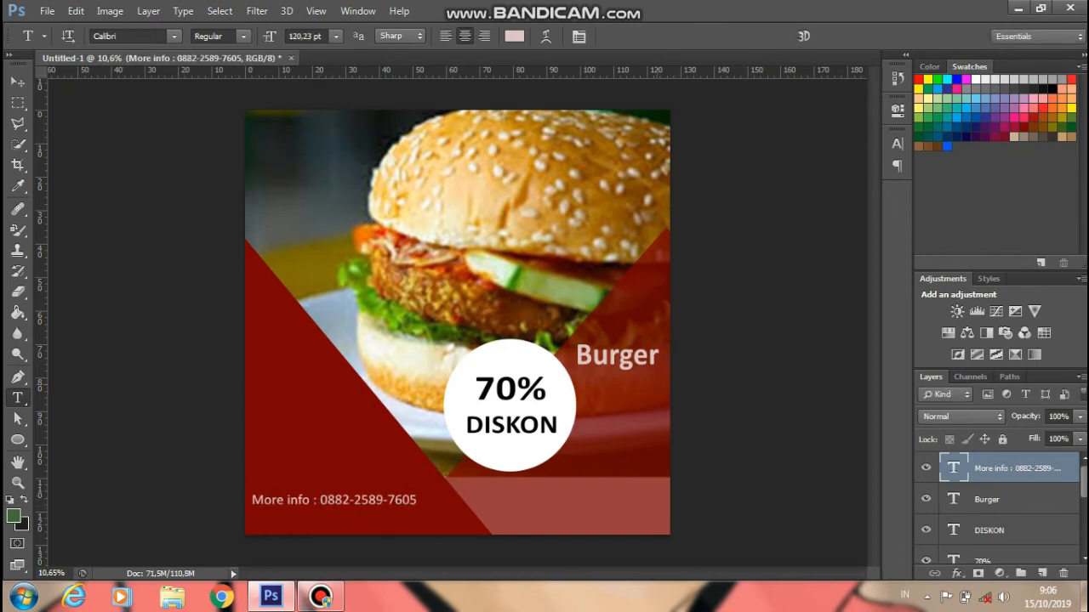
click(267, 516)
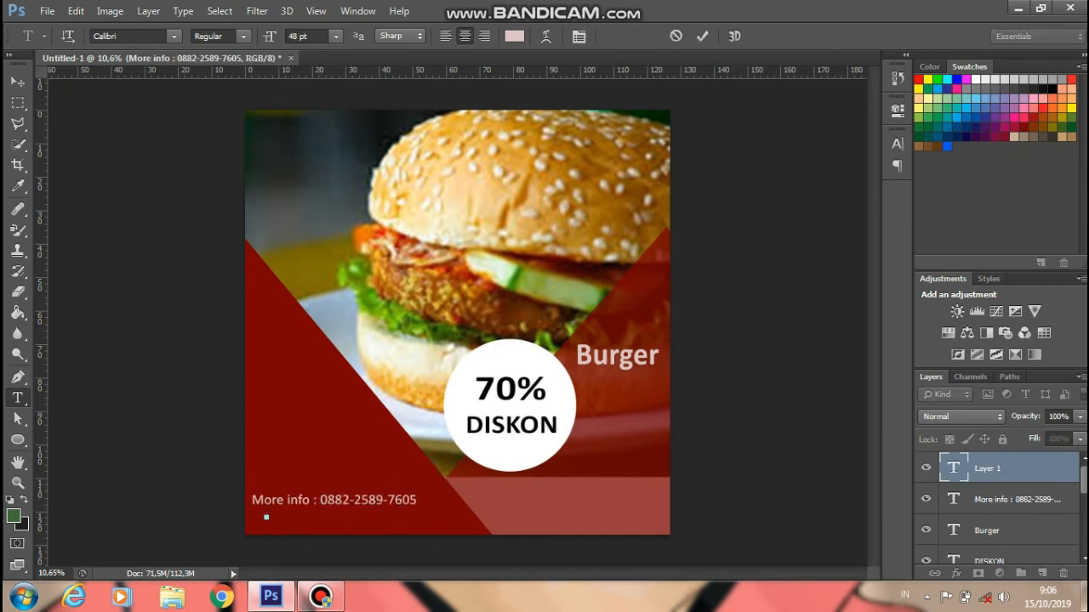
click(676, 35)
- Duplicate the More info text layer and move the copy below the original line
right_click(1008, 467)
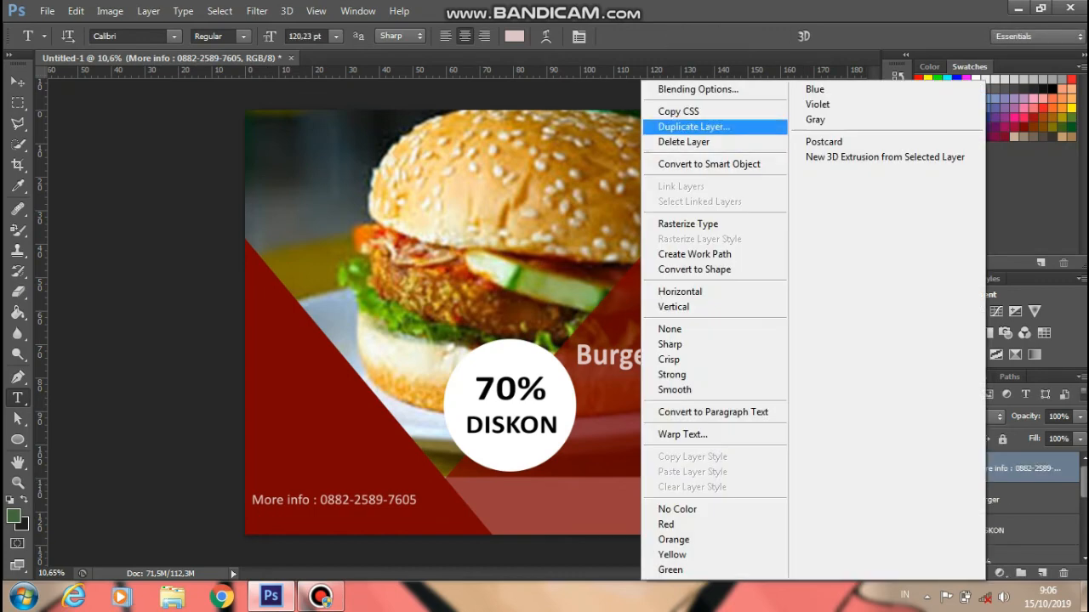
click(689, 128)
key(Return)
drag(366, 500, 250, 516)
- Replace the copied line's text with the street address, correcting typos along the way
key(BackSpace)
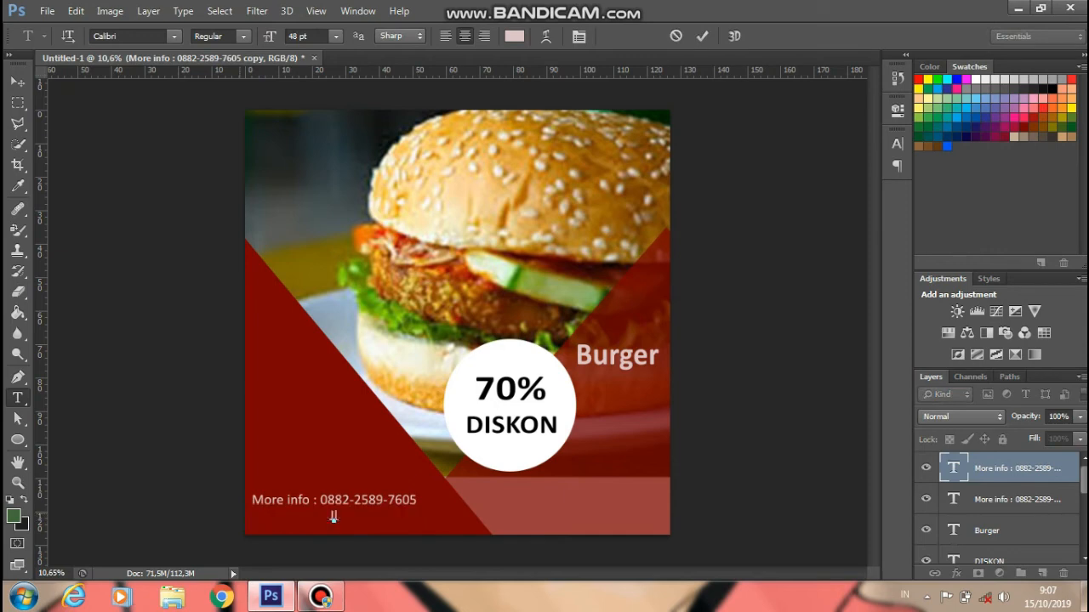
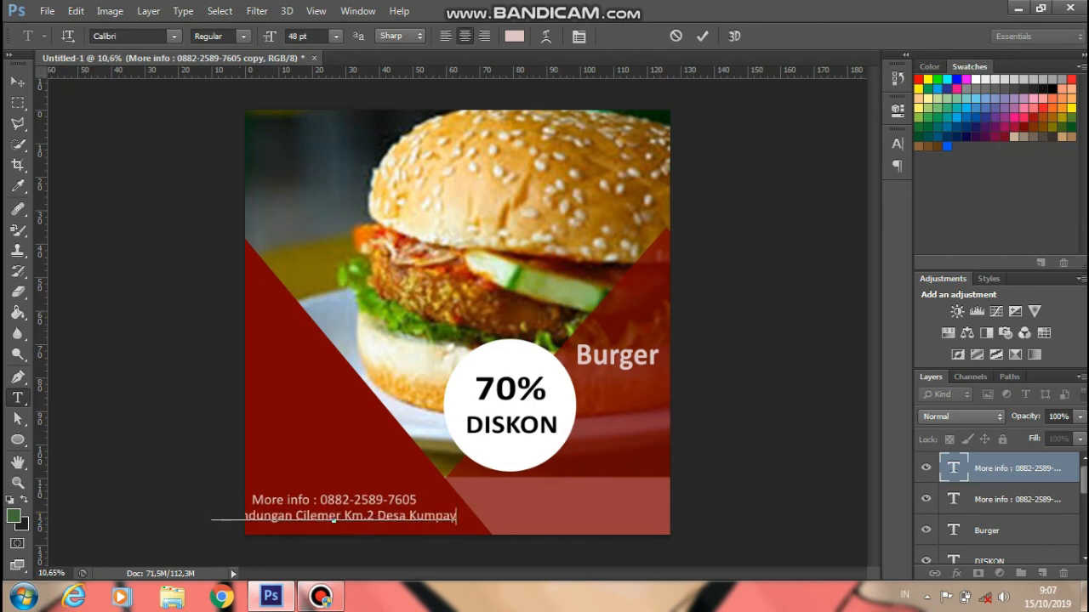
- Set the whole address line to 36 pt, commit it, and nudge it into place
key(ctrl+a)
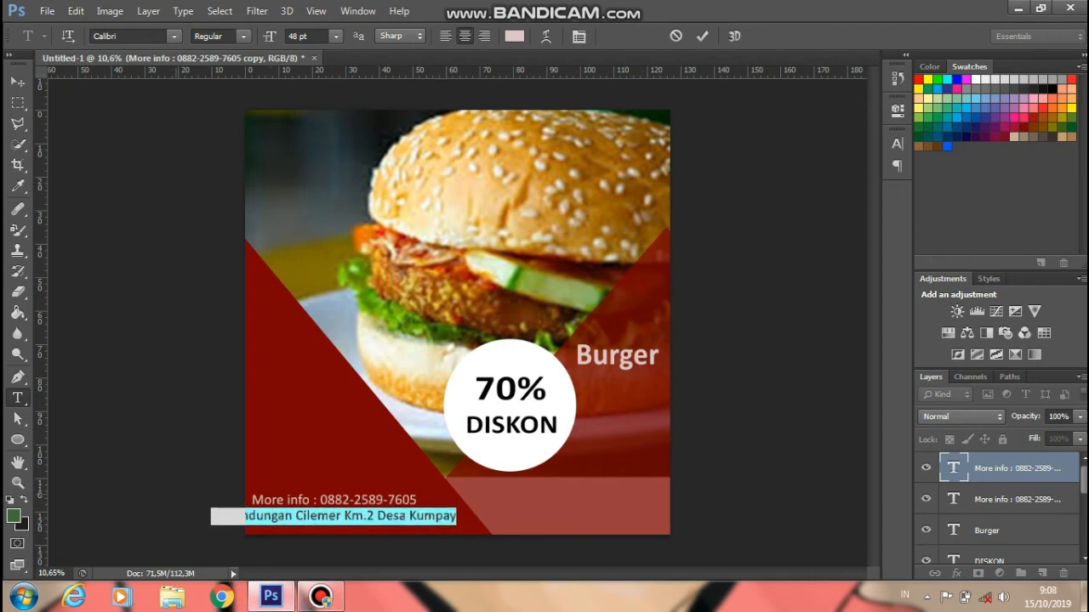
click(336, 36)
click(323, 201)
click(336, 35)
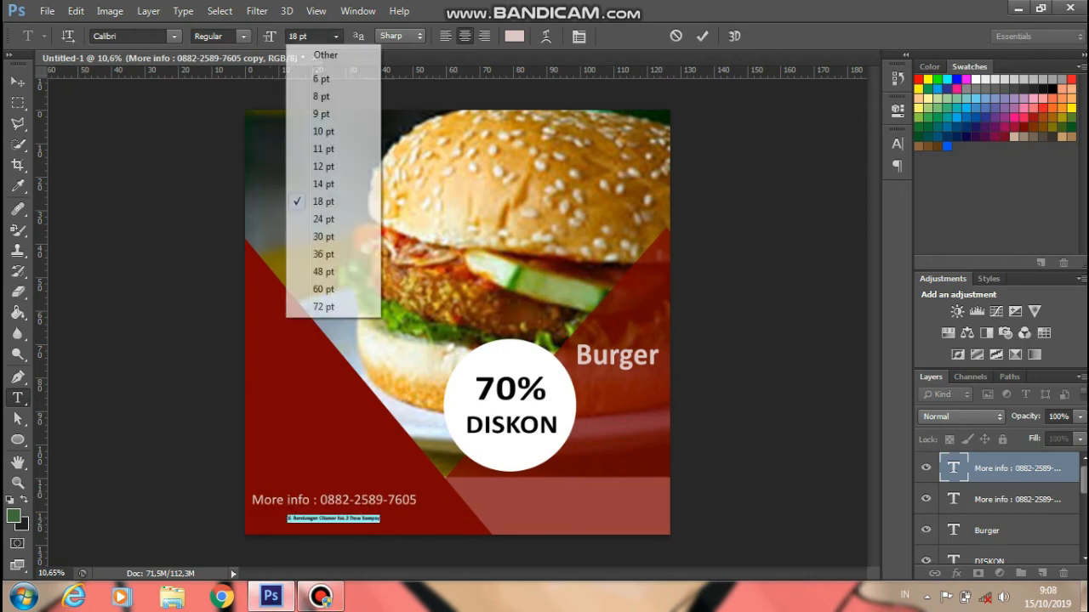
click(324, 218)
click(336, 36)
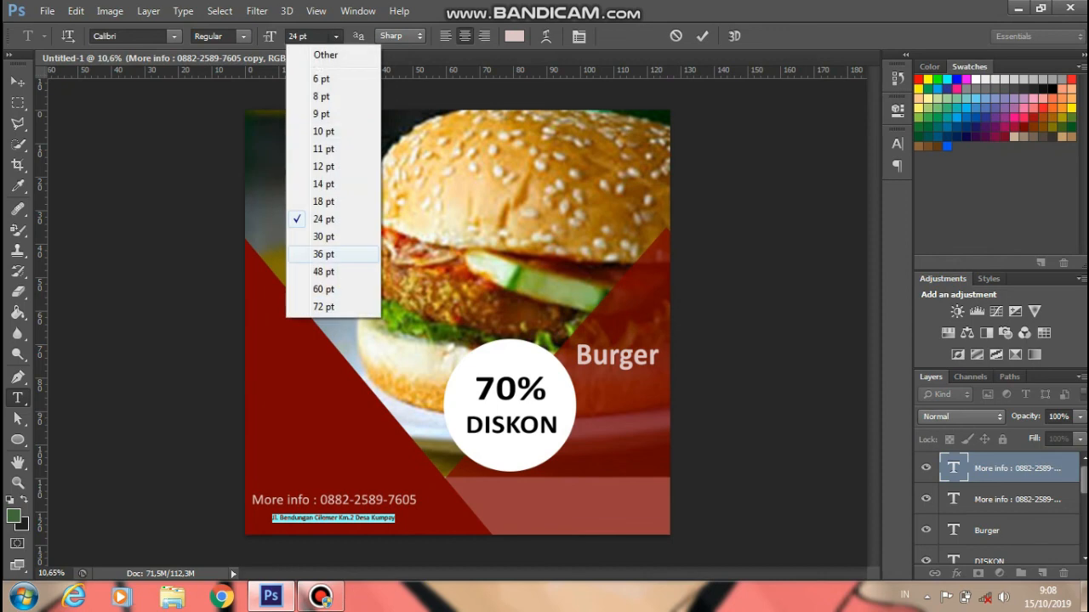
click(323, 254)
click(701, 36)
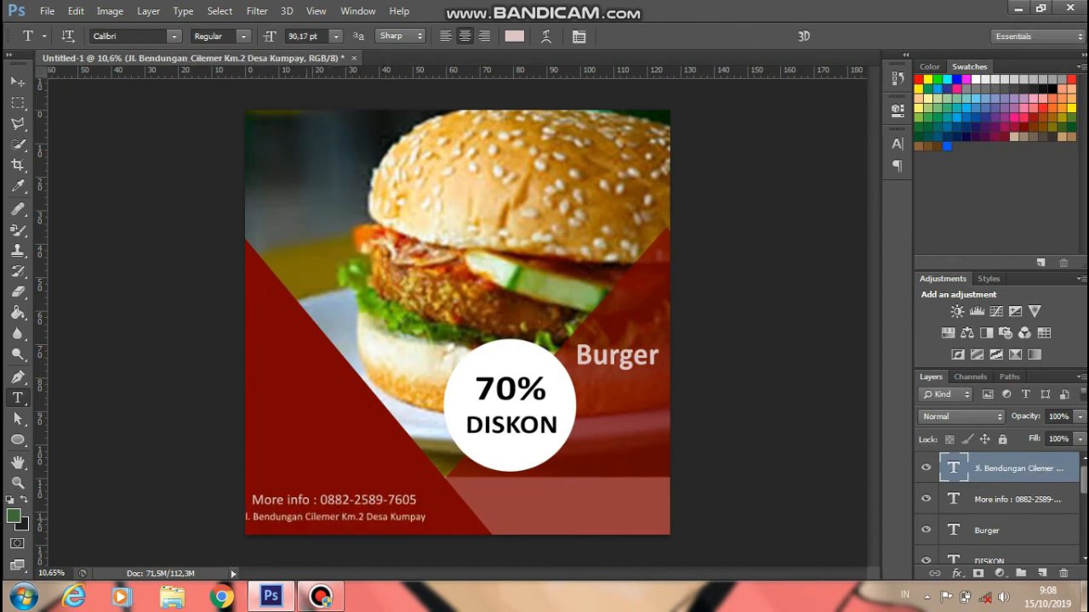
mouse_move(341, 506)
mouse_down()
mouse_move(381, 506)
mouse_move(349, 502)
mouse_up()
- Prefix the address with 'Alamat :', shift the line onto the poster, and commit
click(343, 513)
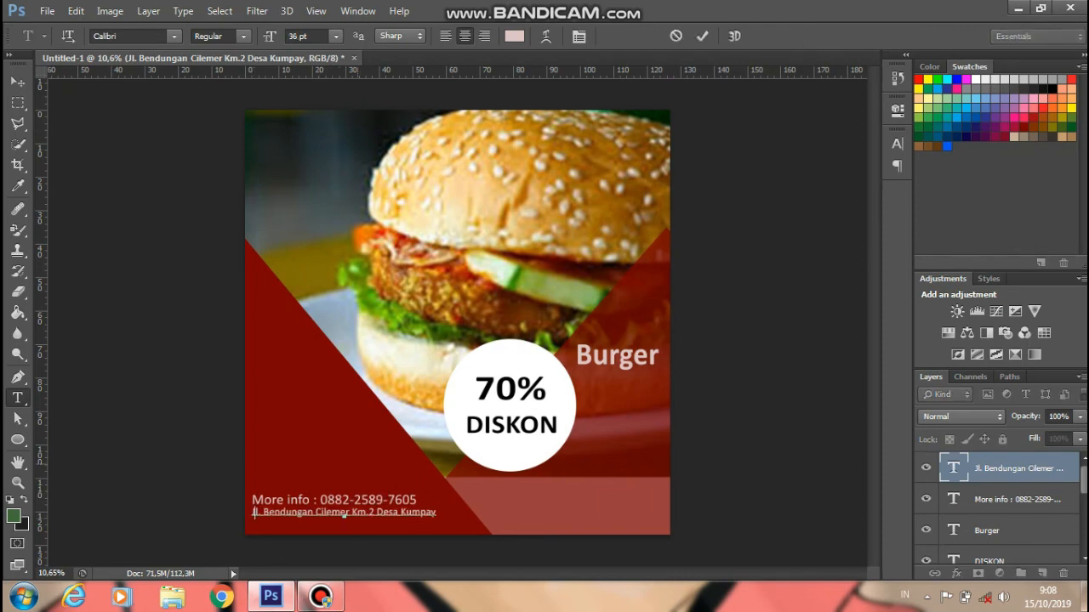
text(Alamat :)
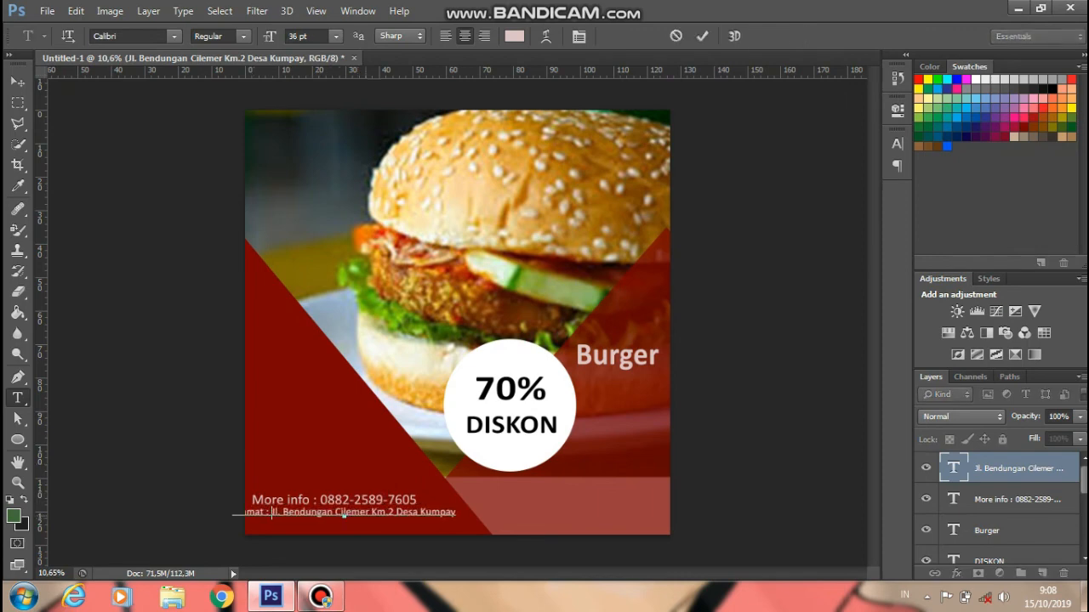
mouse_move(344, 516)
mouse_down()
mouse_move(365, 522)
mouse_move(353, 502)
mouse_up()
click(702, 36)
- Select the More info layer, then open and dismiss the File menu without running a command
click(1017, 500)
scroll(457, 323, down, 2)
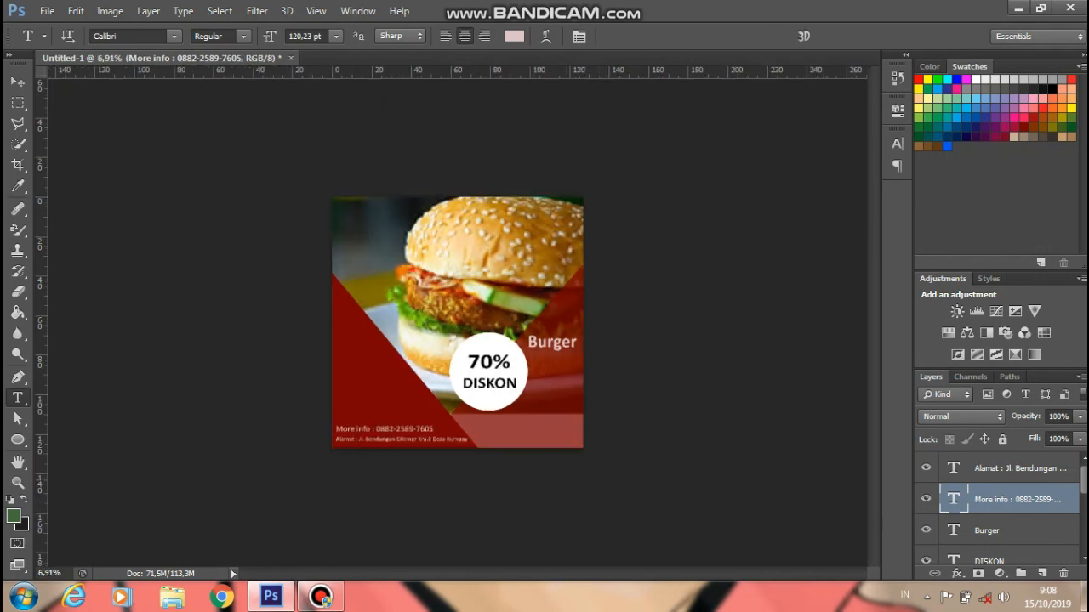
scroll(458, 324, up, 2)
click(47, 10)
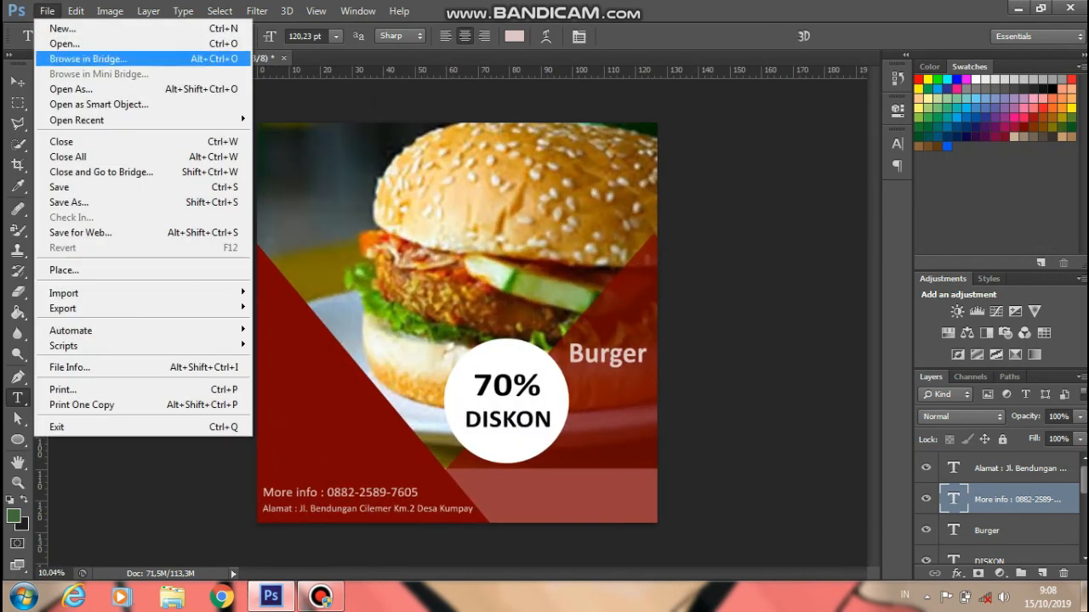
key(Escape)
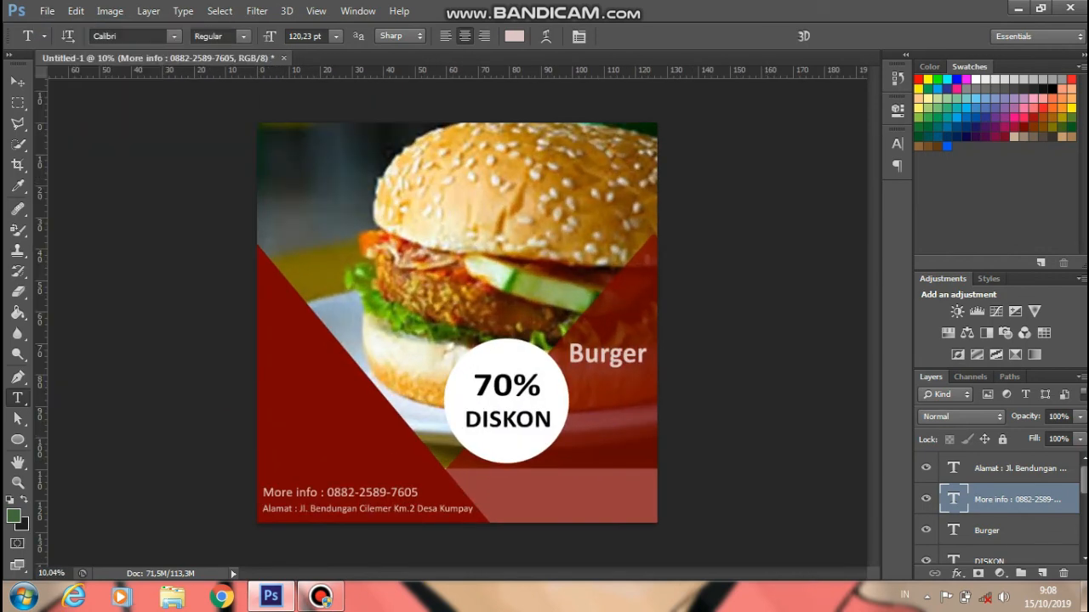